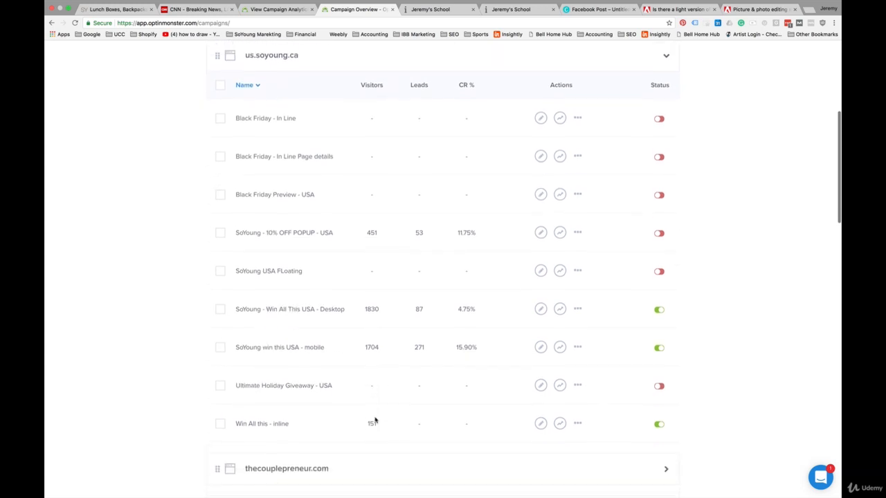
# - Compare the visitors, leads and conversion rates of the desktop and mobile Win All This USA campaigns under us.soyoung.ca
pyautogui.scroll(8, 374, 419)
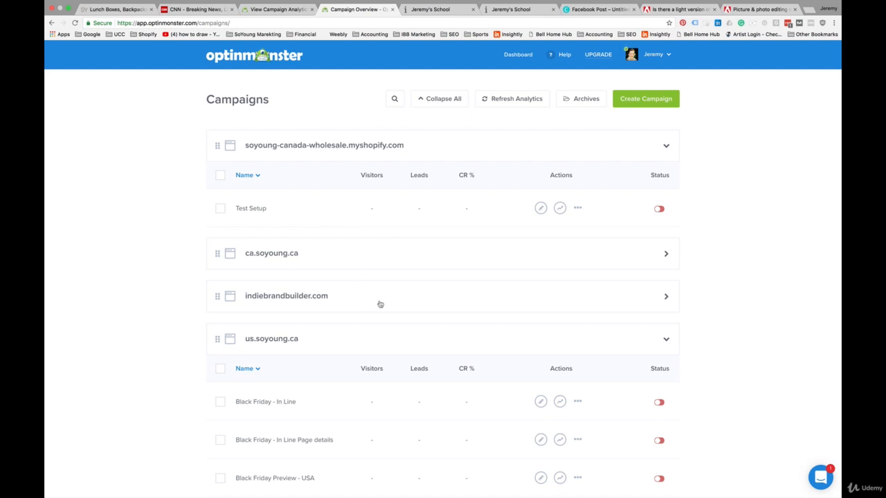
pyautogui.scroll(-1, 380, 304)
pyautogui.scroll(1, 380, 305)
pyautogui.scroll(-10, 380, 304)
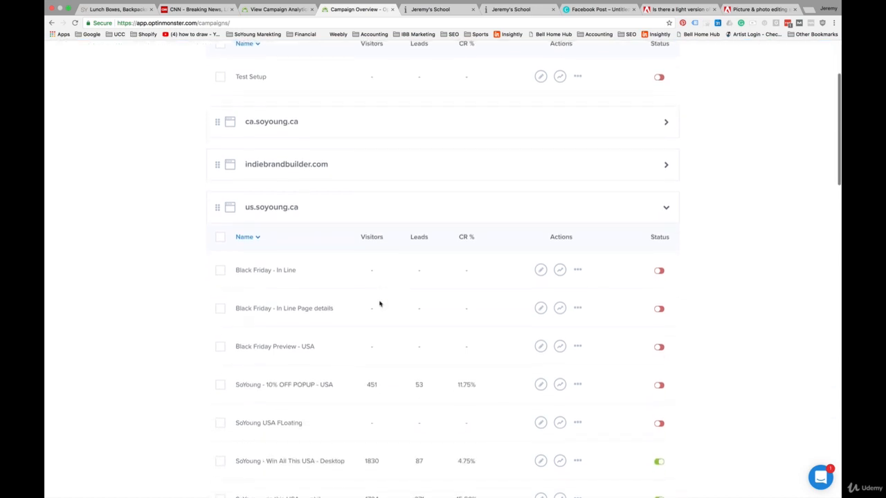
pyautogui.scroll(-4, 379, 303)
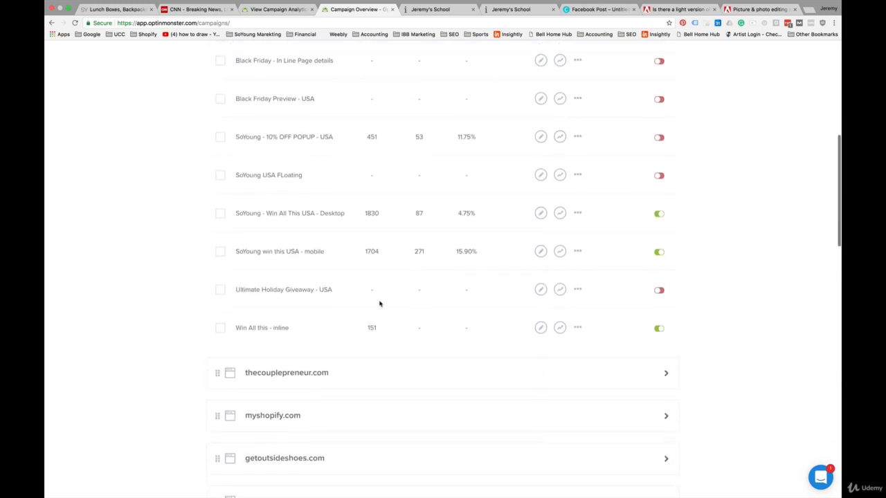
pyautogui.scroll(-2, 379, 303)
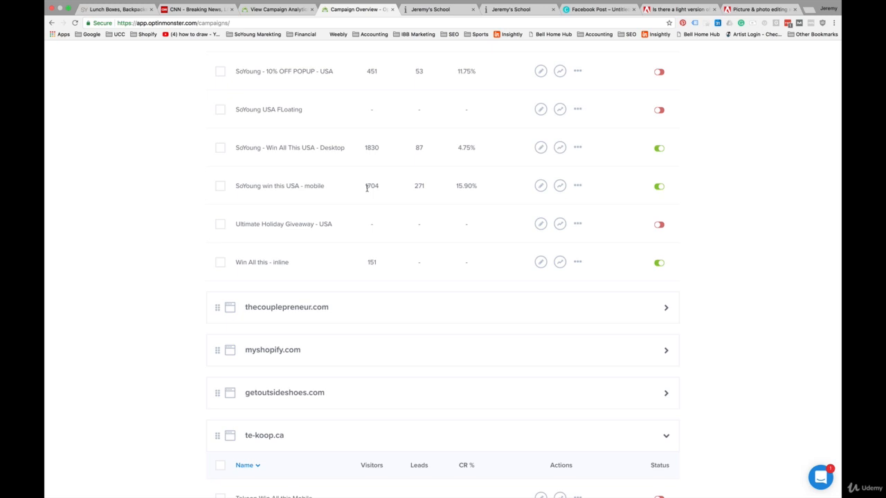
pyautogui.scroll(-2, 367, 188)
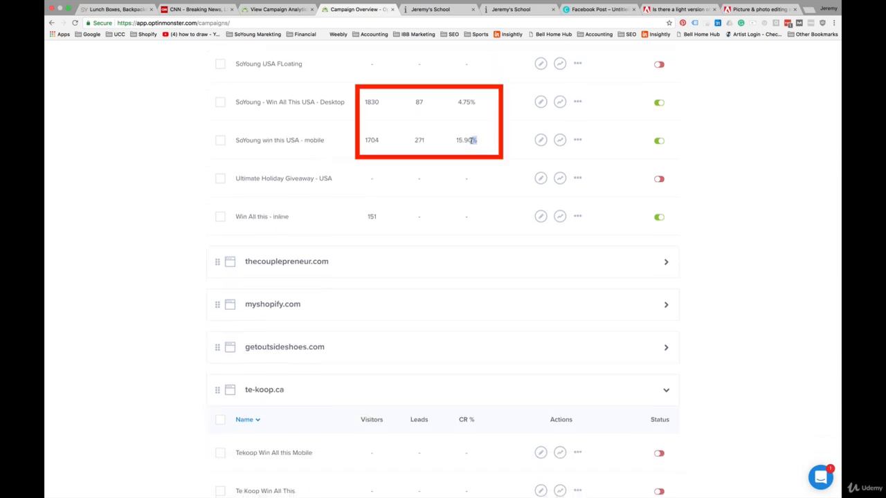
pyautogui.doubleClick(471, 140)
pyautogui.scroll(2, 463, 141)
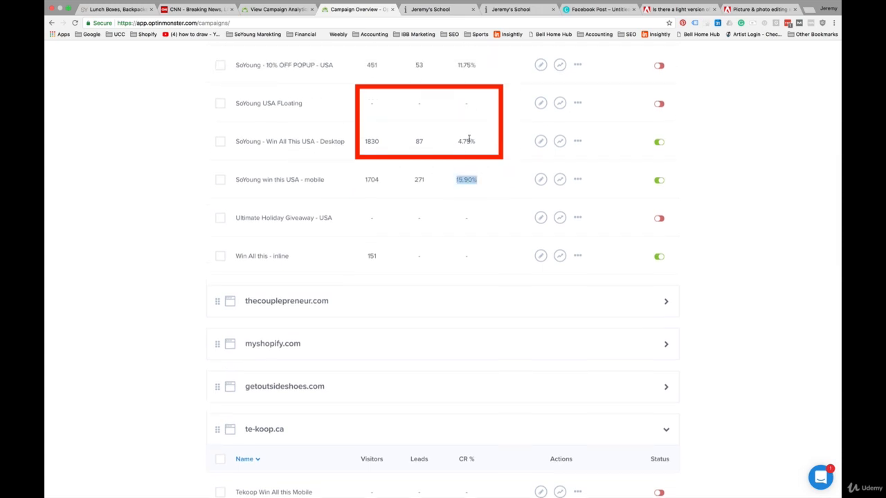
pyautogui.doubleClick(469, 141)
pyautogui.doubleClick(468, 140)
pyautogui.scroll(-1, 463, 188)
pyautogui.scroll(-1, 463, 188)
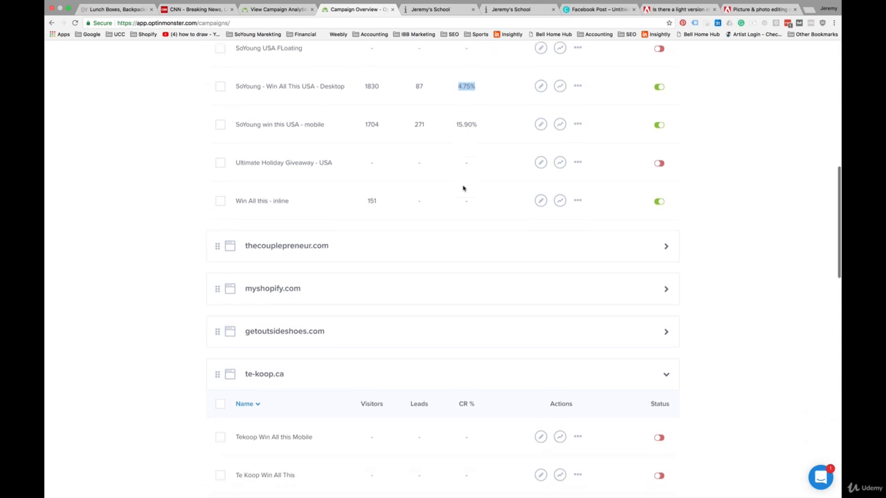
pyautogui.scroll(1, 464, 188)
pyautogui.scroll(1, 463, 188)
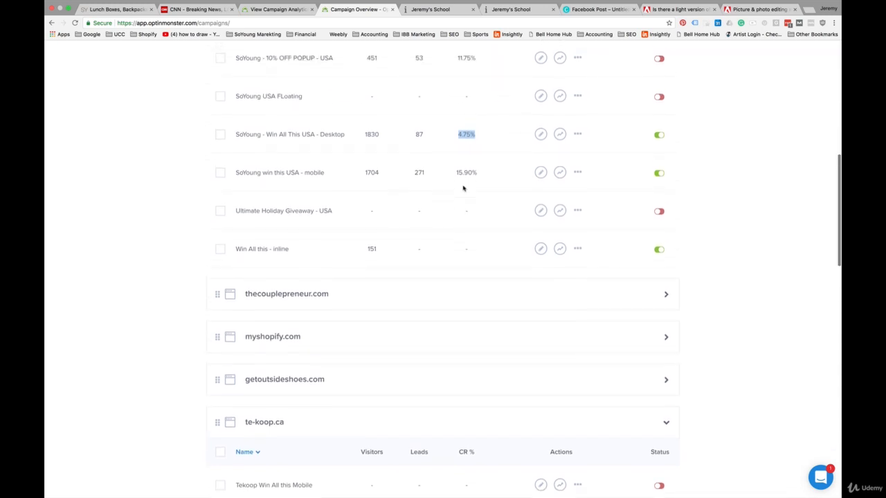
pyautogui.scroll(-2, 463, 189)
pyautogui.scroll(-1, 463, 188)
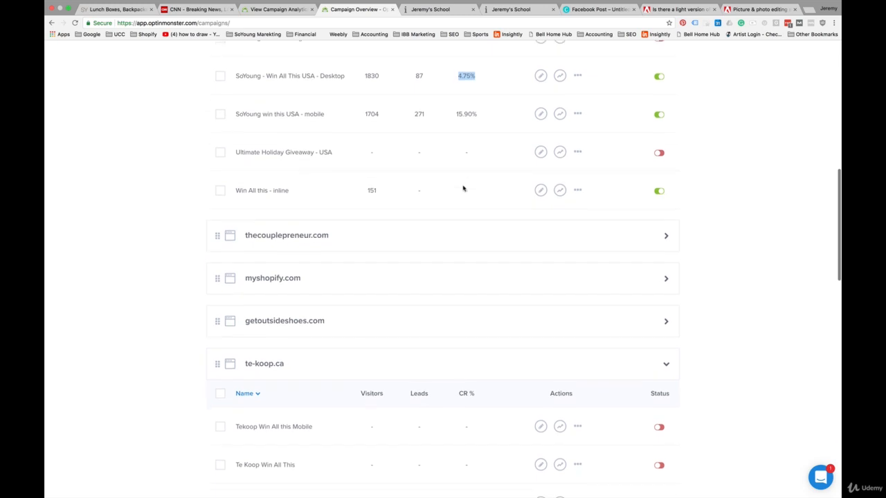
# - Check the conversion rate of the SoYoung 10% OFF POPUP - USA campaign and return to the start of the campaign list
pyautogui.scroll(5, 463, 188)
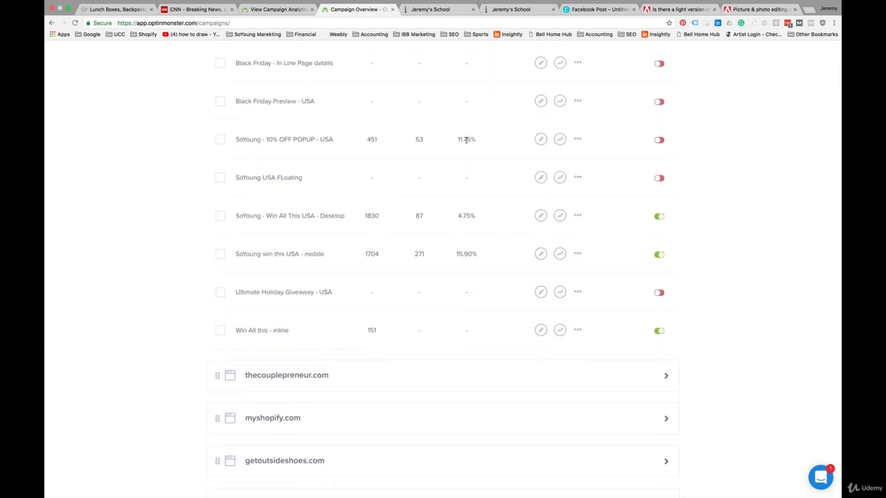
pyautogui.tripleClick(470, 139)
pyautogui.click(468, 171)
pyautogui.scroll(2, 469, 172)
pyautogui.scroll(10, 468, 171)
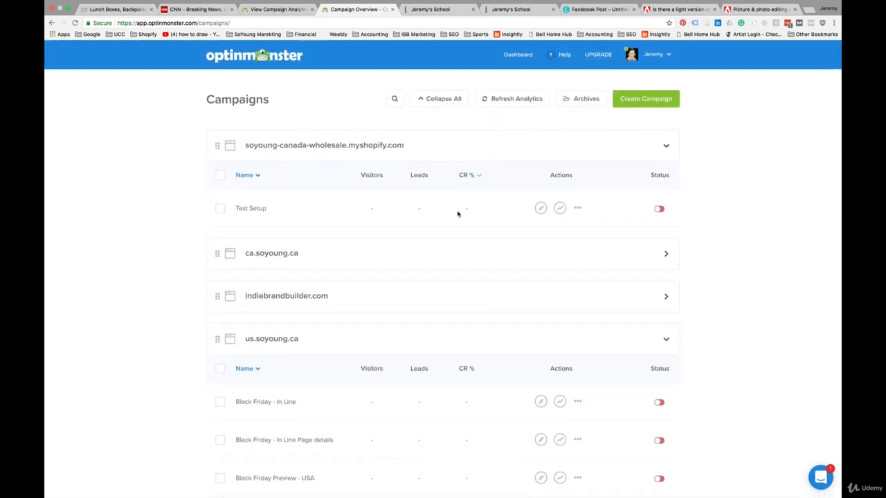
pyautogui.scroll(-2, 451, 263)
pyautogui.scroll(2, 451, 262)
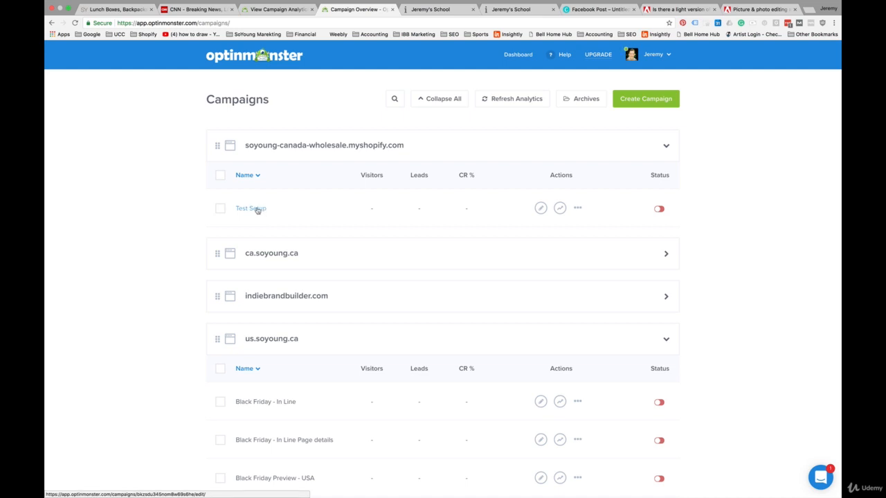
# - Open the Test Setup campaign for editing and change its campaign title to Contest Giveaway
pyautogui.click(257, 210)
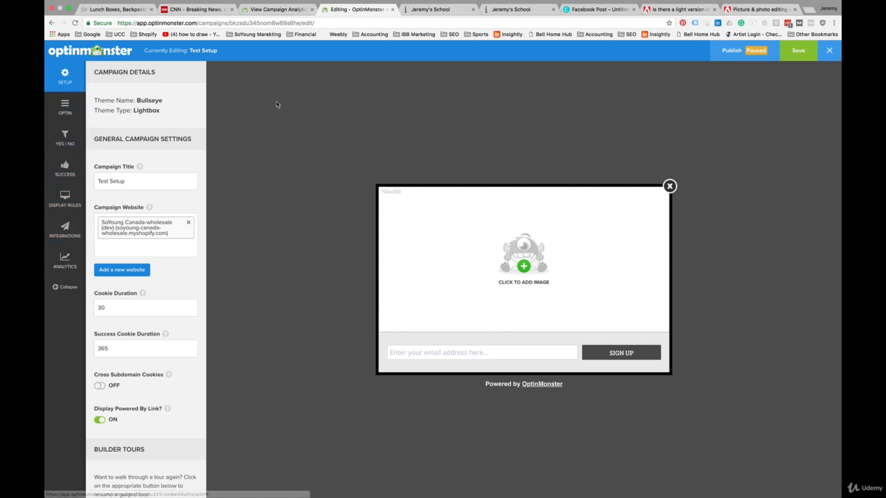
pyautogui.click(140, 185)
pyautogui.hotkey('shift', 'Left')
pyautogui.hotkey('shift', 'Left')
pyautogui.hotkey('shift', 'Left')
pyautogui.hotkey('shift', 'Left')
pyautogui.hotkey('shift', 'Left')
pyautogui.hotkey('shift', 'Left')
pyautogui.hotkey('shift', 'Left')
pyautogui.hotkey('shift', 'Left')
pyautogui.hotkey('shift', 'Left')
pyautogui.hotkey('shift', 'Left')
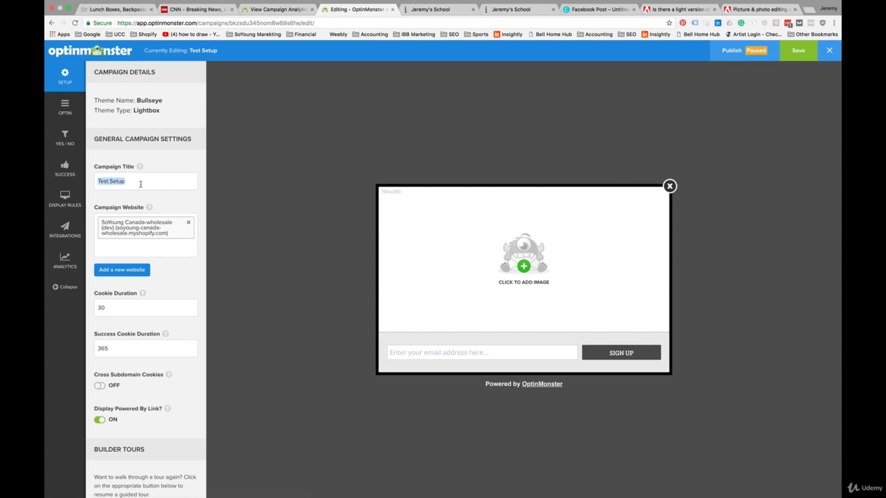
pyautogui.write('Contest Giveaway')
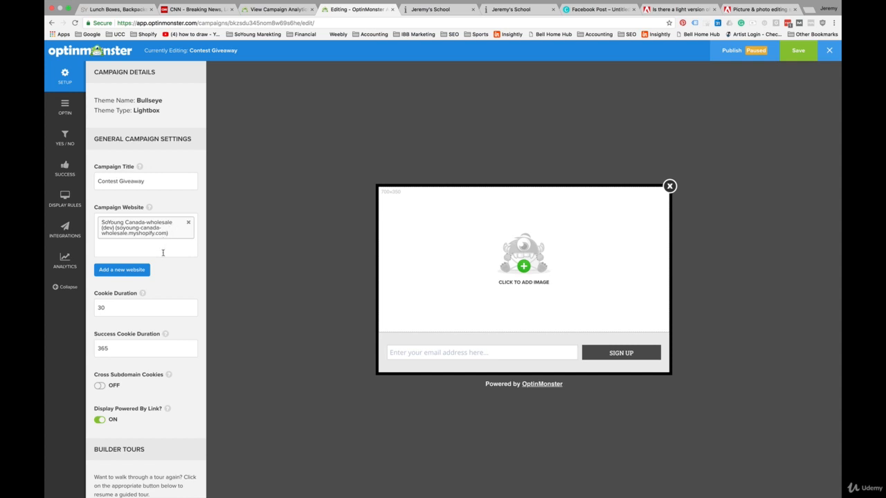
# - View the websites available for assignment to the Contest Giveaway campaign without changing the selection
pyautogui.scroll(-1, 163, 253)
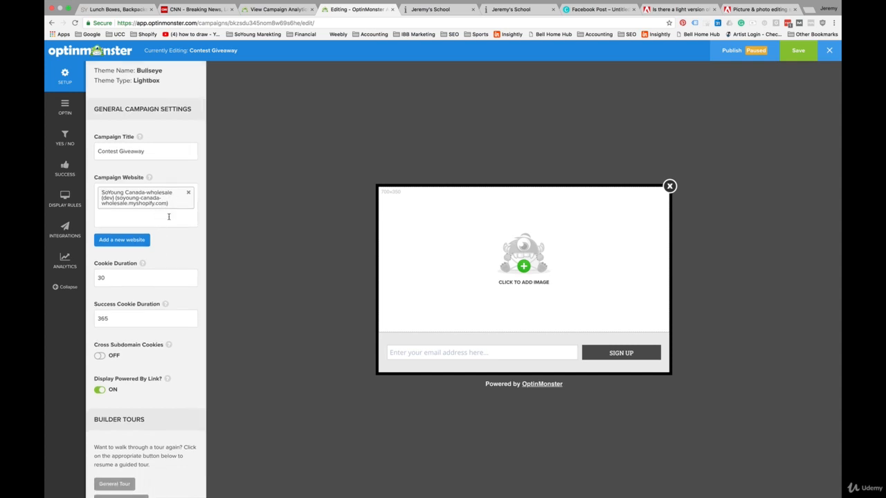
pyautogui.click(151, 217)
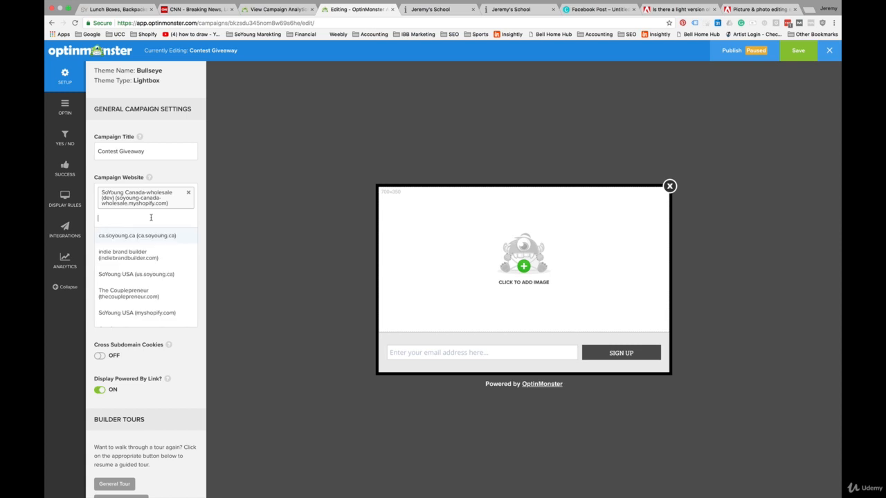
pyautogui.click(164, 153)
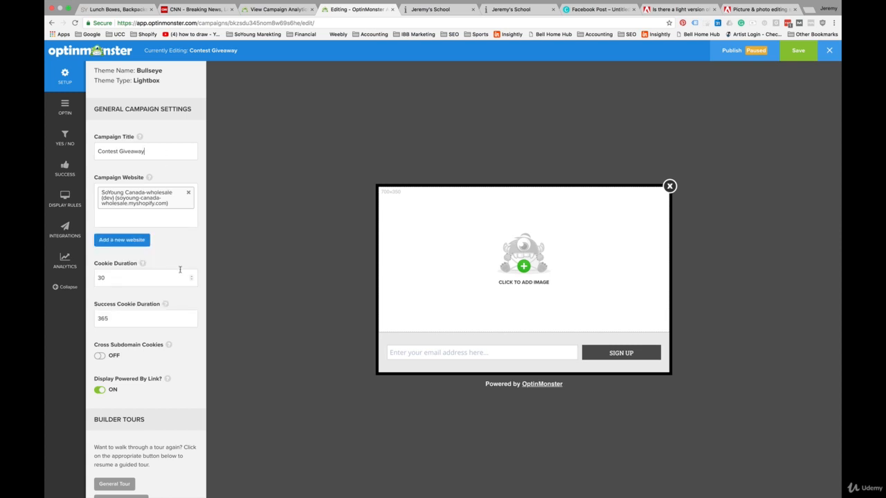
# - Set the cookie duration to 1 and the success cookie duration to 272, and save the campaign
pyautogui.scroll(-1, 181, 272)
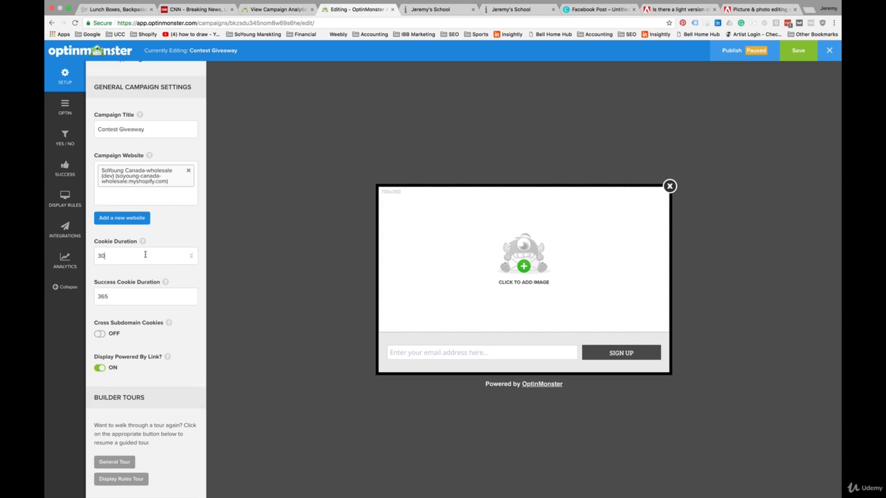
pyautogui.doubleClick(146, 255)
pyautogui.doubleClick(127, 301)
pyautogui.doubleClick(117, 255)
pyautogui.write('1')
pyautogui.click(122, 295)
pyautogui.click(794, 52)
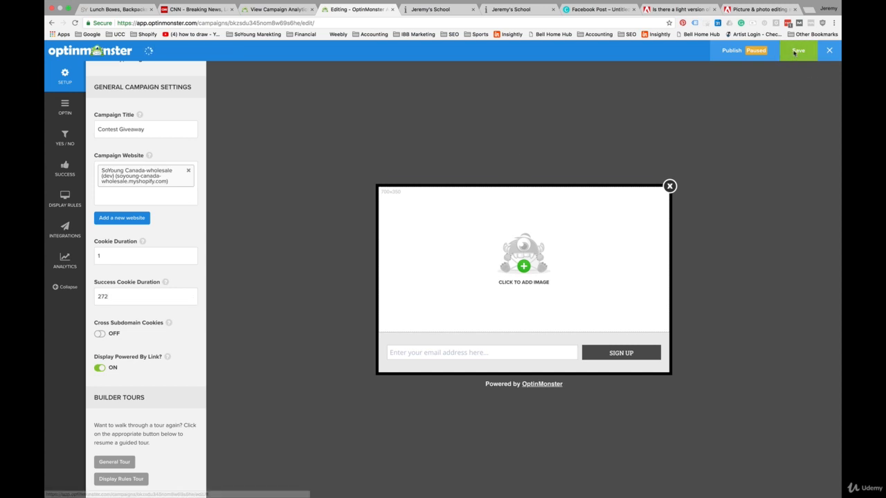
# - Switch the opt-in theme of the Contest Giveaway campaign to Fashion and select its main heading
pyautogui.click(66, 108)
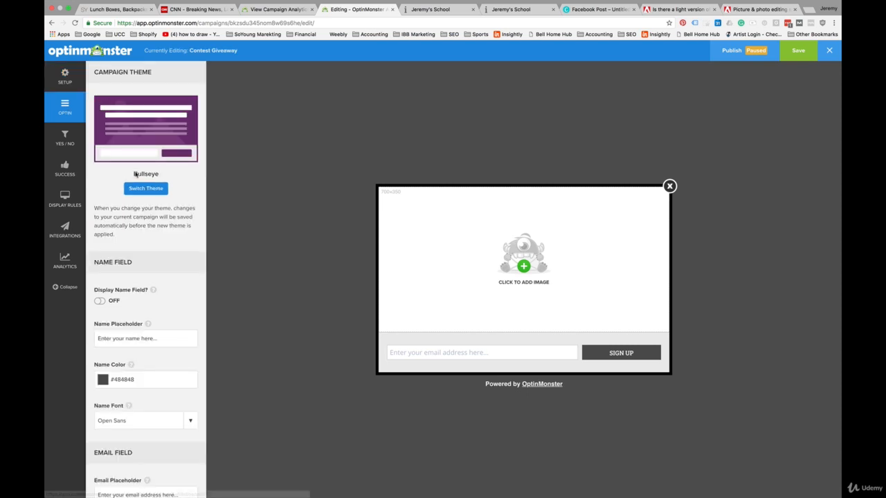
pyautogui.click(148, 191)
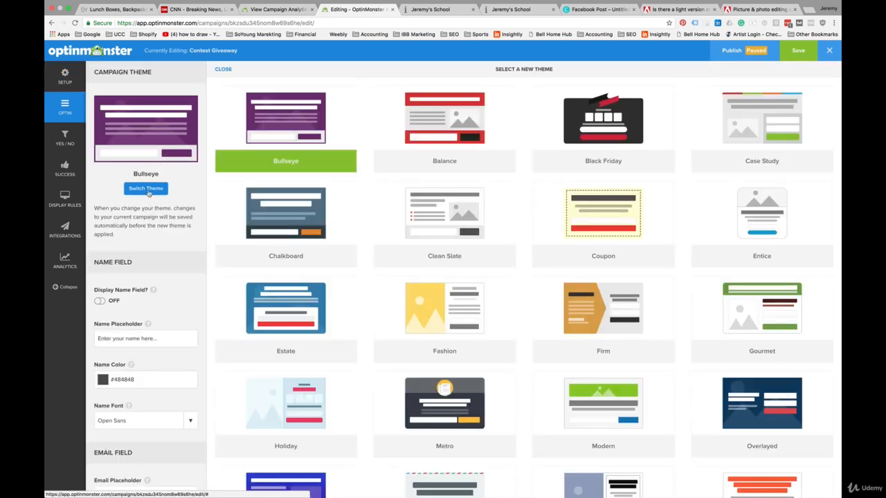
pyautogui.scroll(-5, 426, 219)
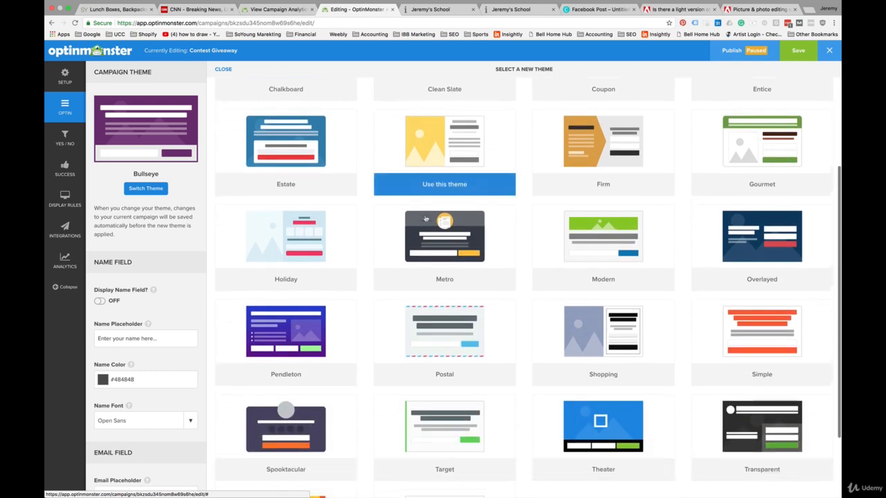
pyautogui.scroll(3, 429, 217)
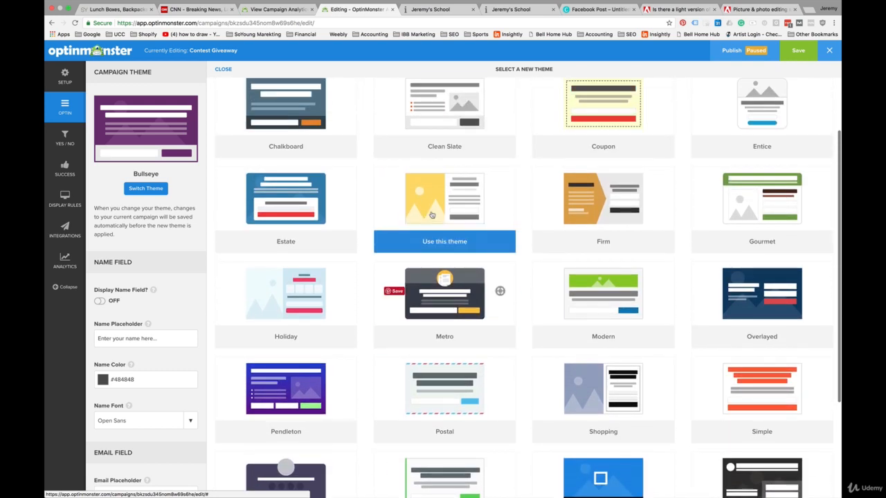
pyautogui.click(431, 215)
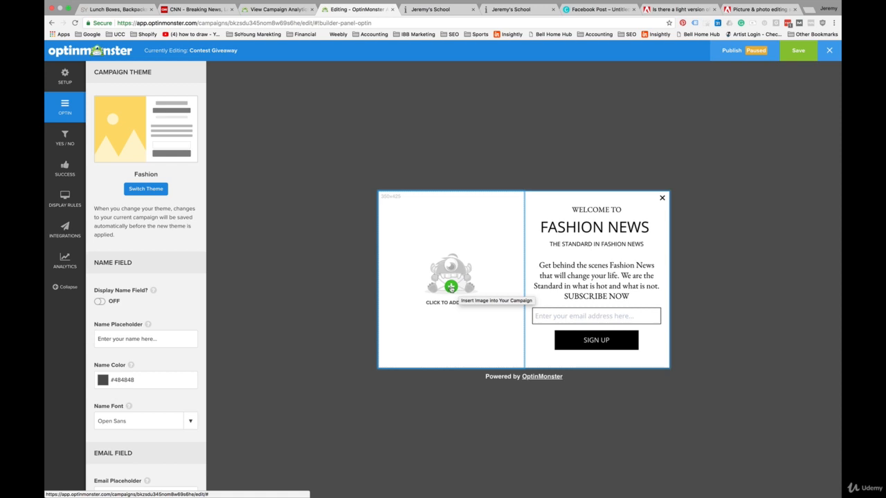
pyautogui.tripleClick(598, 225)
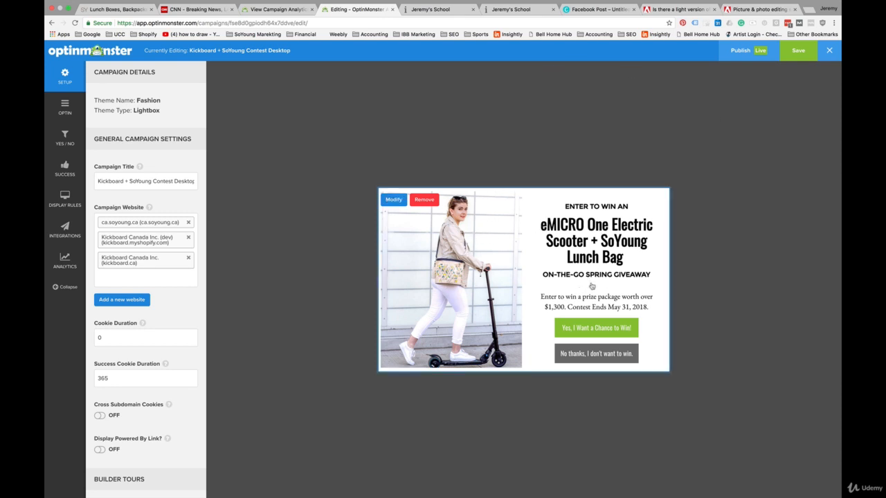
# - Examine the font families available for the eMICRO One Electric Scooter heading in the Kickboard + SoYoung Contest Desktop campaign
pyautogui.click(597, 243)
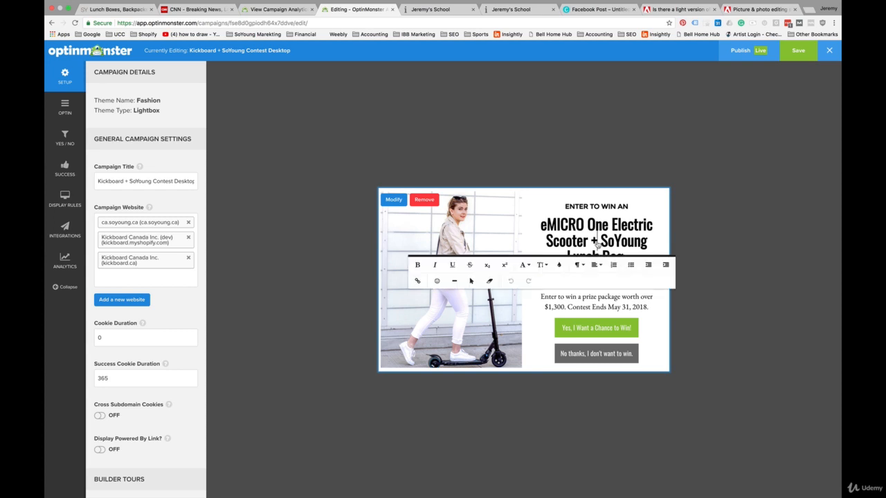
pyautogui.moveTo(597, 244); pyautogui.dragTo(608, 243)
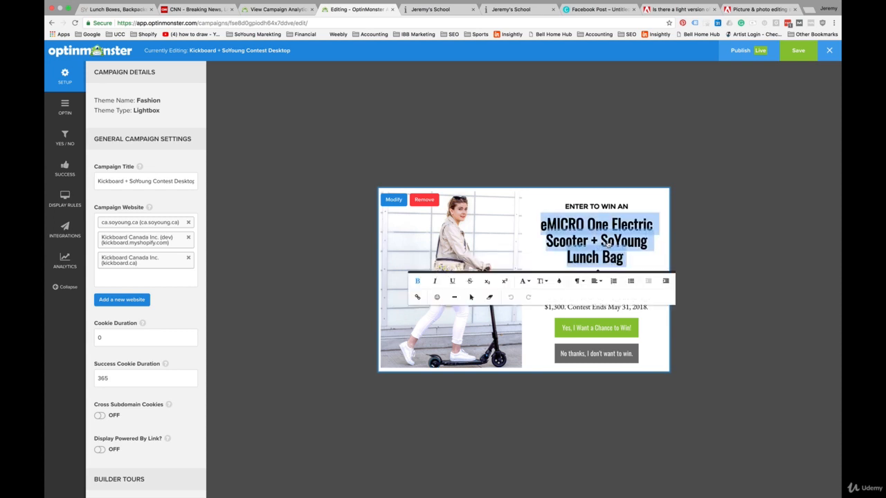
pyautogui.click(526, 281)
pyautogui.scroll(-3, 537, 339)
pyautogui.scroll(2, 540, 338)
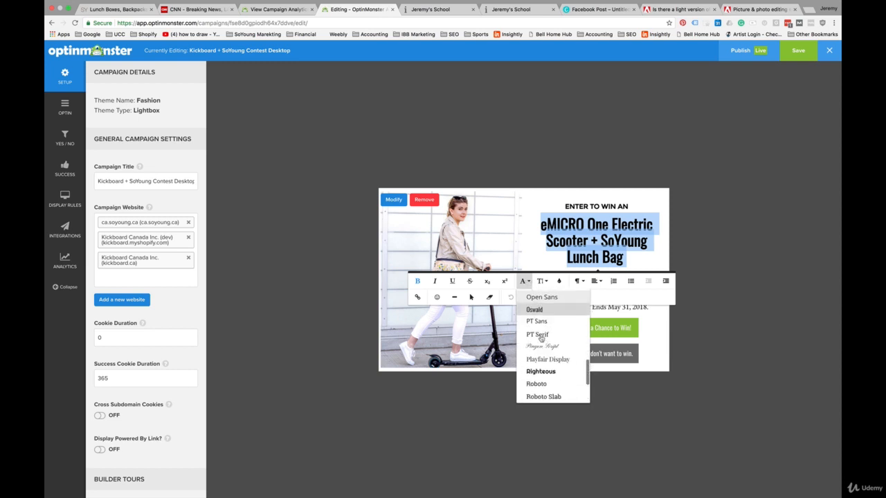
pyautogui.scroll(2, 542, 338)
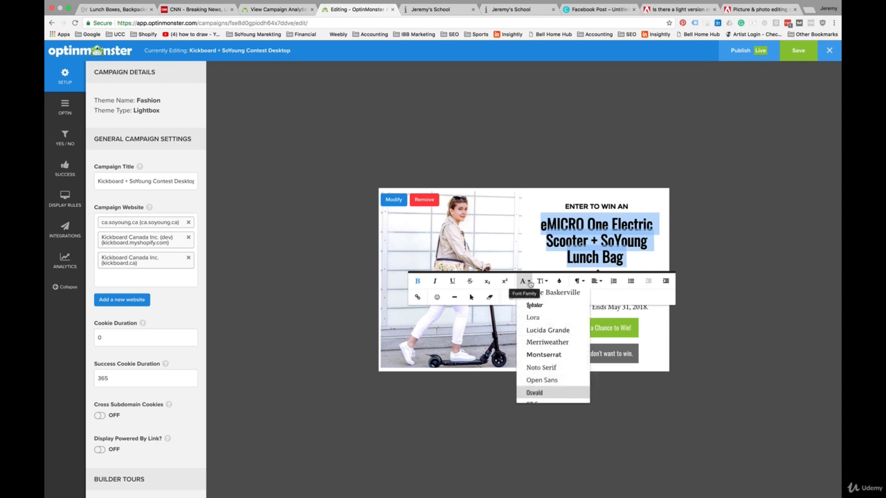
pyautogui.click(530, 282)
pyautogui.click(566, 167)
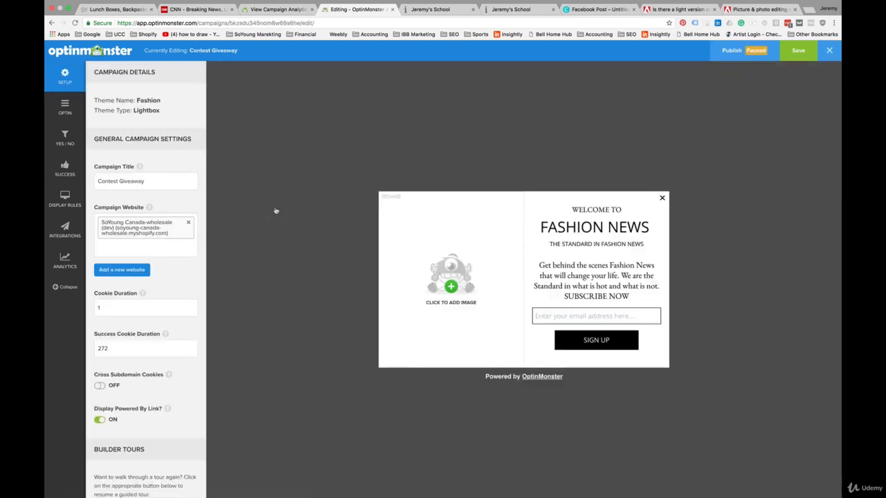
# - Switch the Contest Giveaway campaign's opt-in theme back to Bullseye and accept the change
pyautogui.click(64, 107)
pyautogui.click(146, 188)
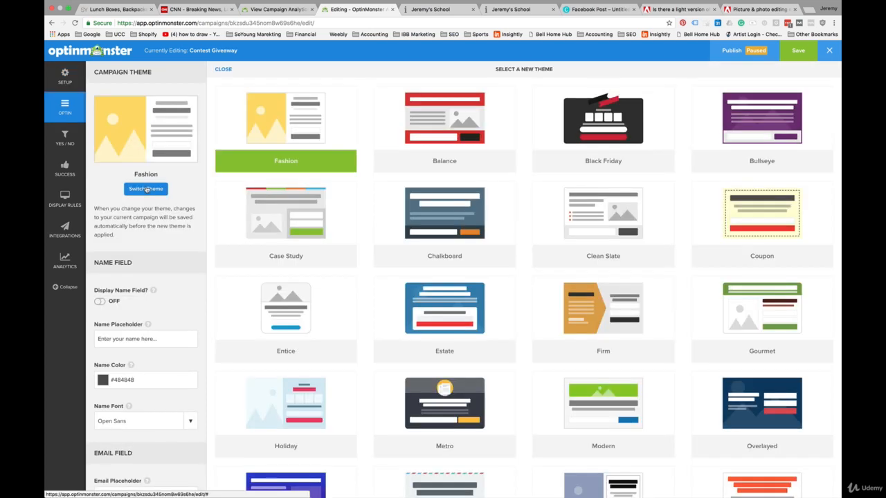
pyautogui.click(748, 161)
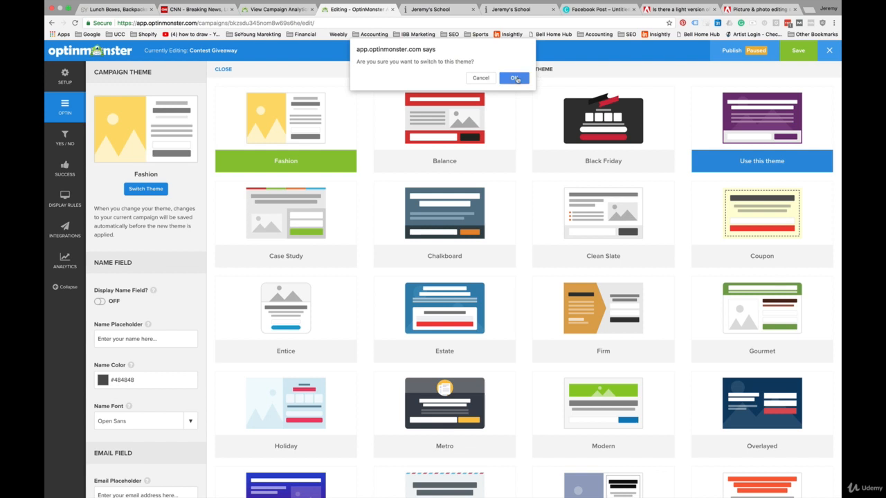
pyautogui.click(517, 79)
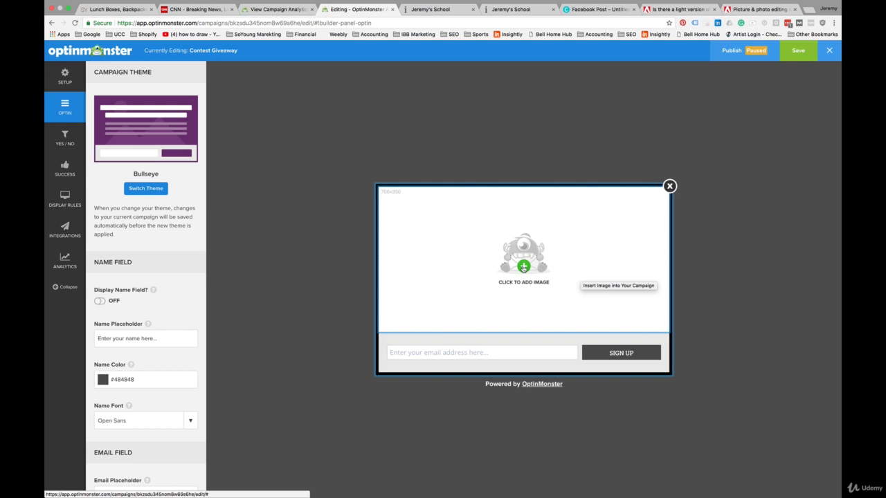
# - Insert the second of the three similar "Win all this" product images from the image library into the popup's image area
pyautogui.click(523, 267)
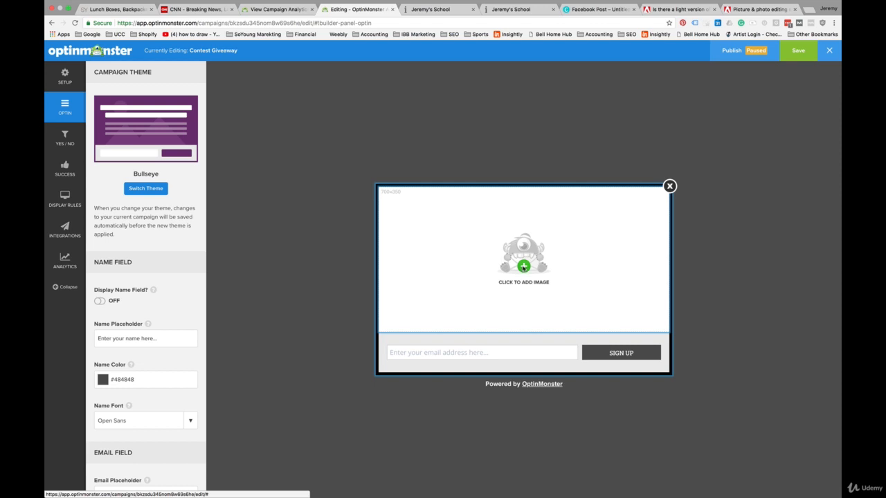
pyautogui.scroll(-5, 468, 240)
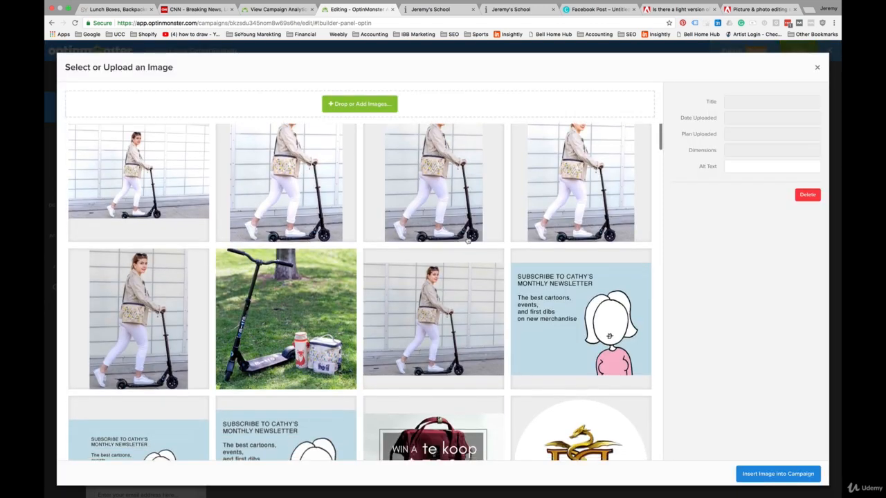
pyautogui.scroll(-3, 468, 240)
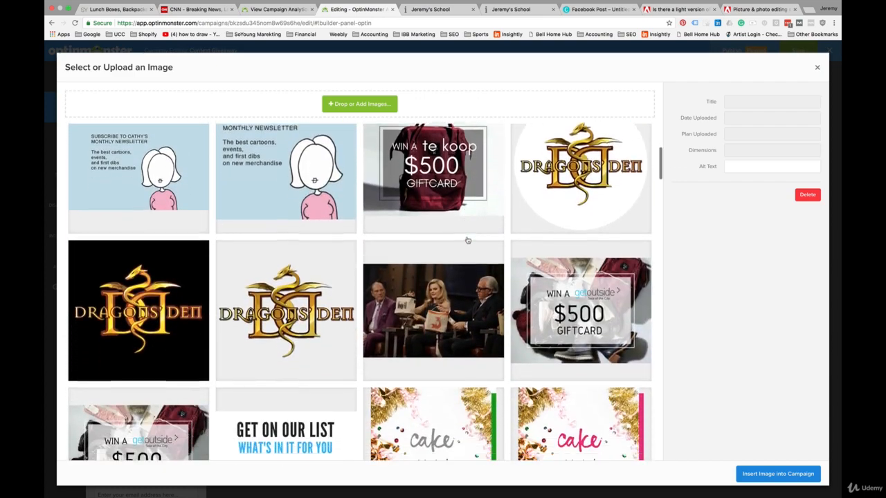
pyautogui.scroll(2, 468, 240)
pyautogui.scroll(-1, 468, 241)
pyautogui.scroll(-7, 467, 240)
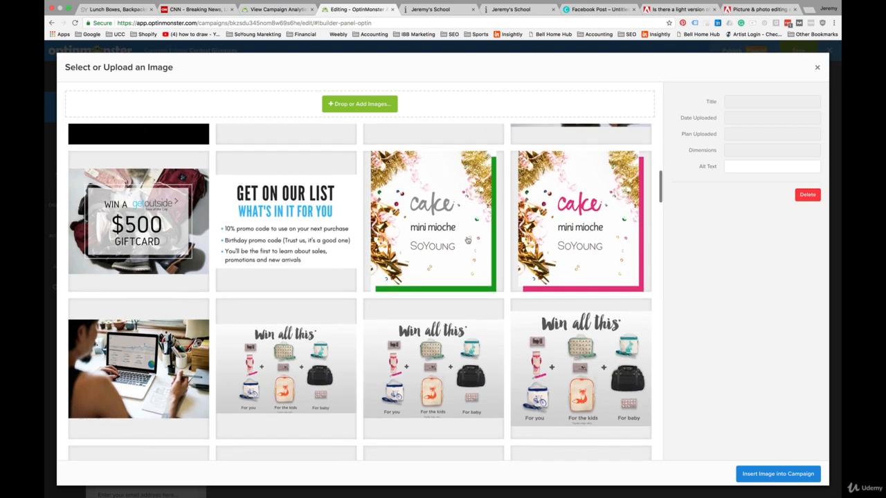
pyautogui.scroll(-2, 467, 240)
pyautogui.scroll(8, 468, 240)
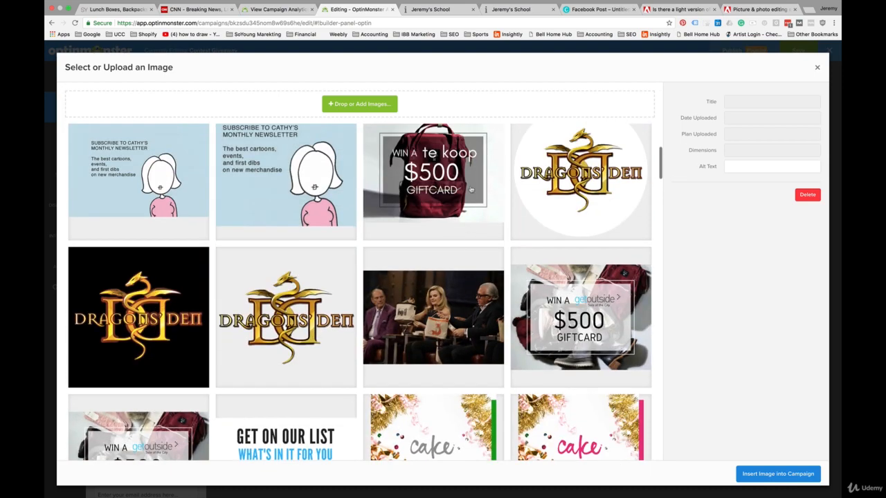
pyautogui.scroll(-8, 450, 204)
pyautogui.scroll(-2, 450, 204)
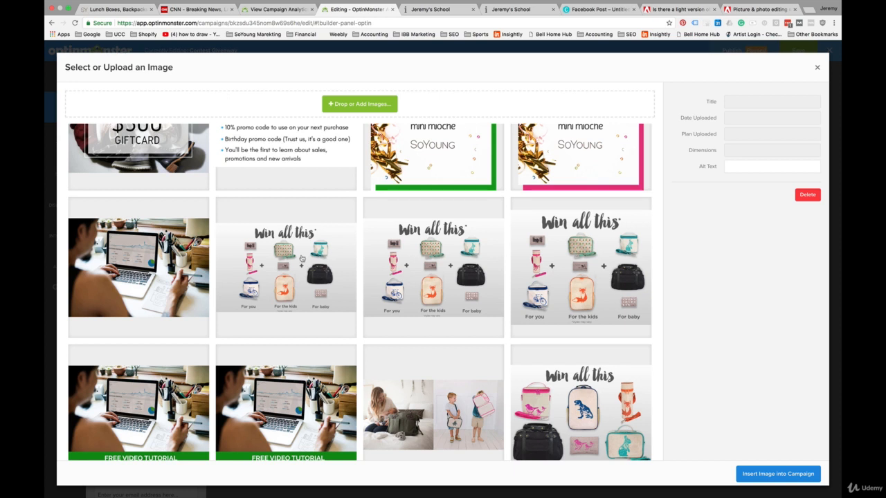
pyautogui.doubleClick(412, 256)
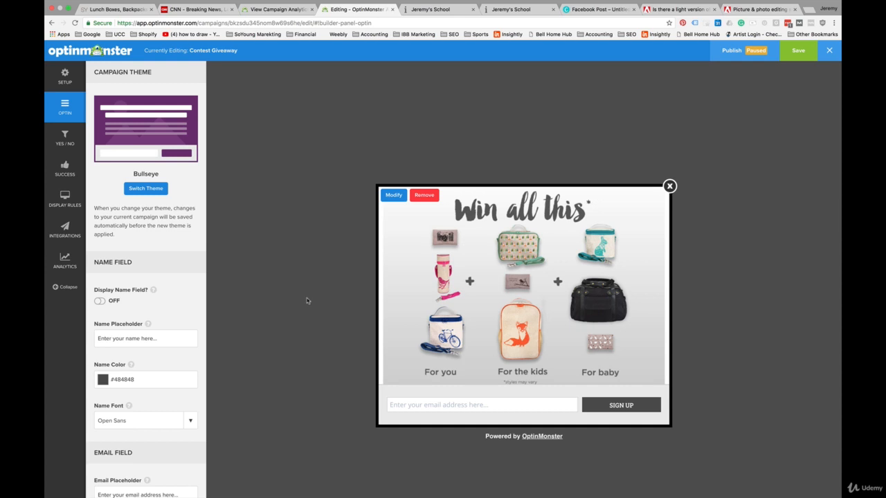
# - Replace the popup image with the "Win a te koop $500 Giftcard" backpack image from the library
pyautogui.click(392, 200)
pyautogui.scroll(-5, 375, 290)
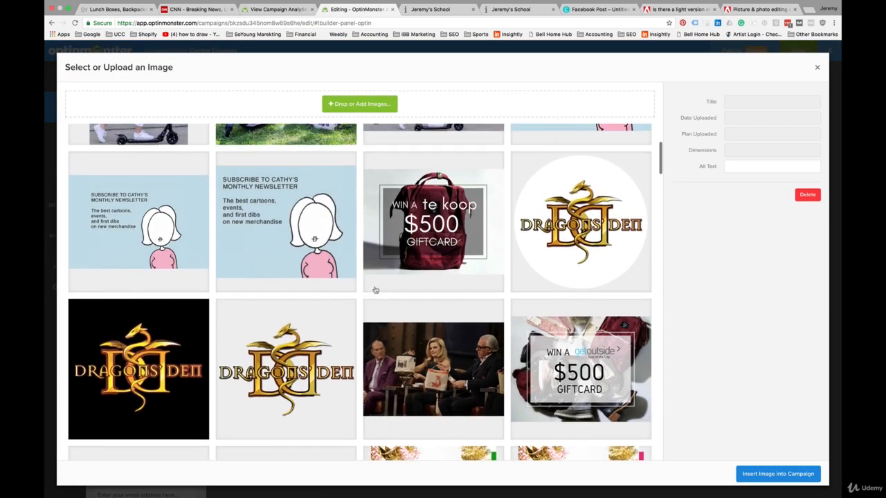
pyautogui.click(437, 212)
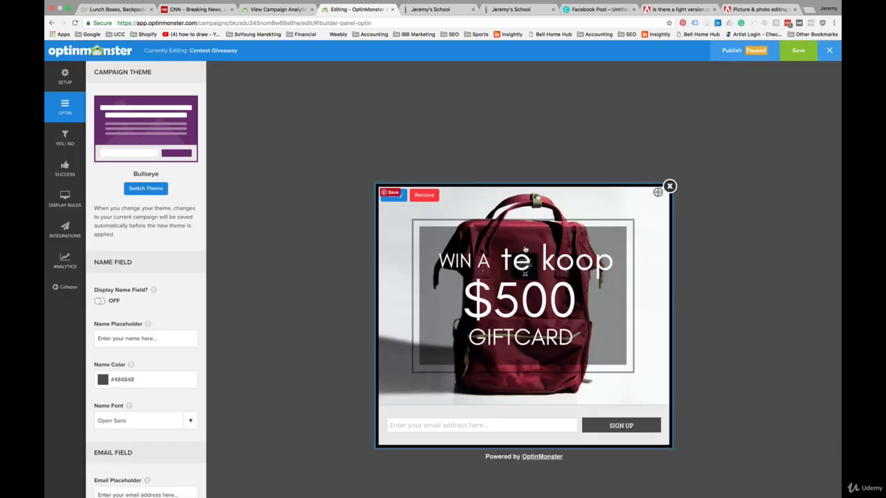
# - Replace the gift card image with the taller "Win all this" product image with the For you, For the kids and For baby labels
pyautogui.click(393, 196)
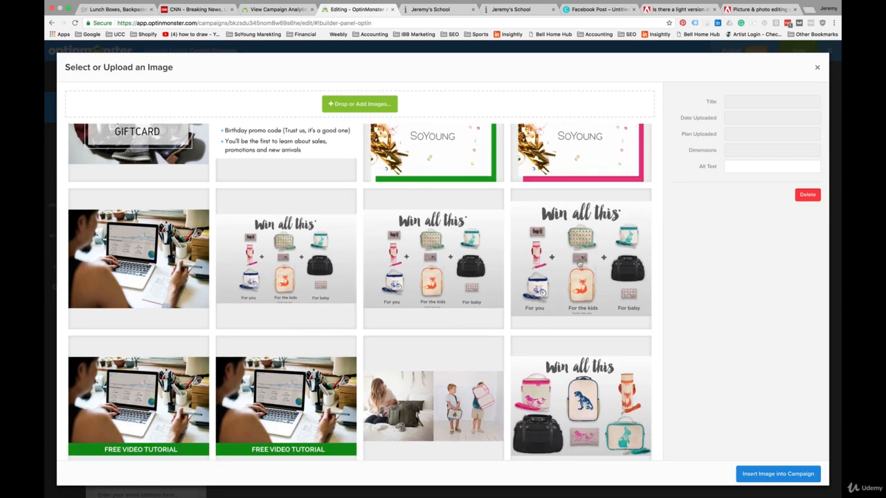
pyautogui.click(580, 263)
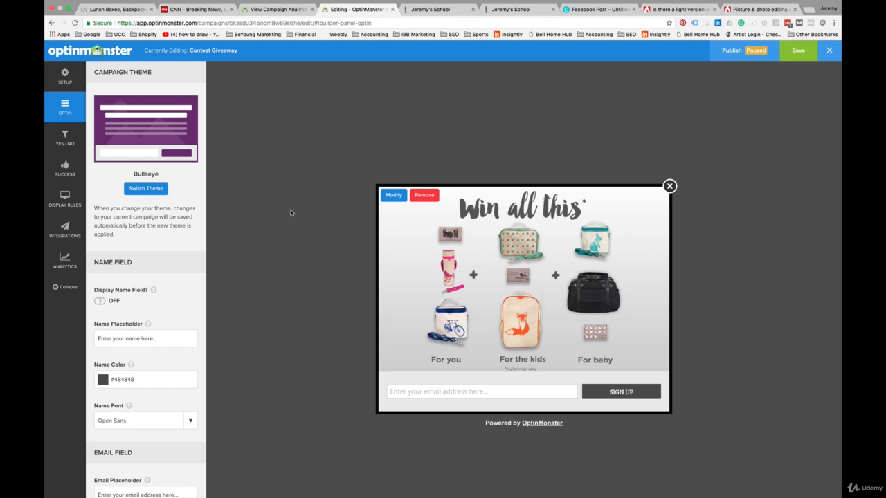
pyautogui.scroll(-5, 145, 277)
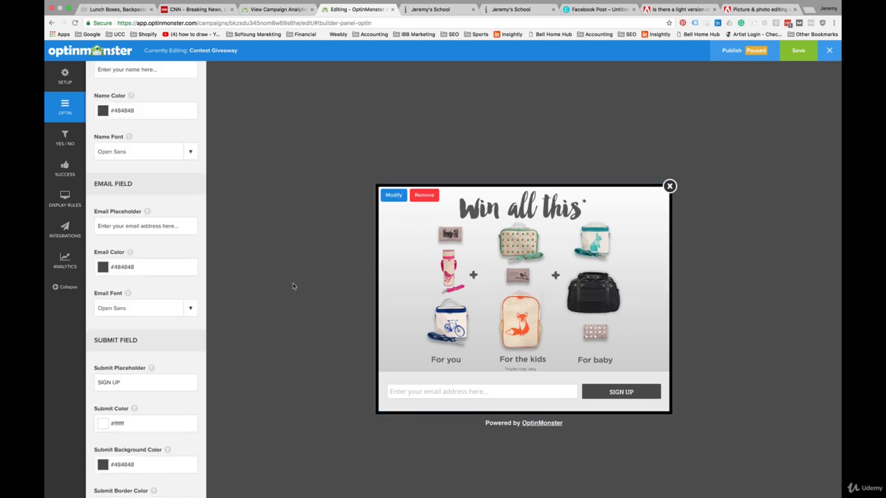
pyautogui.scroll(5, 157, 260)
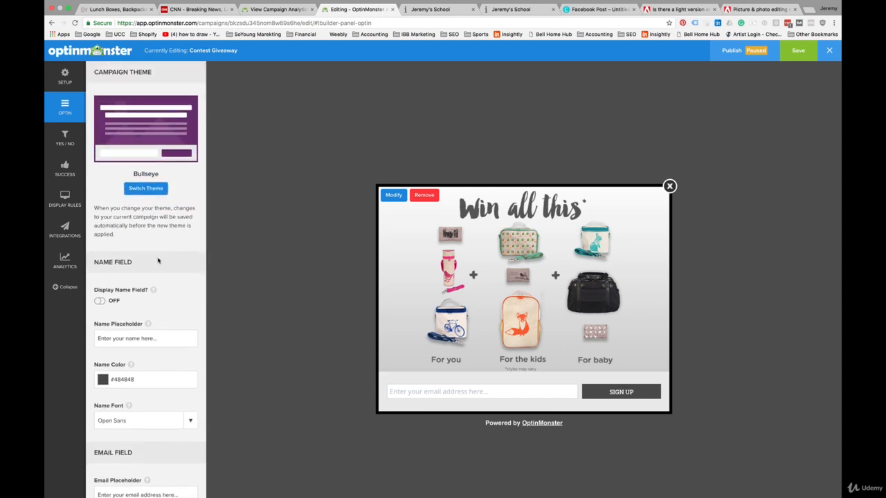
# - Enable the Yes / No buttons for the Contest Giveaway campaign and look through their theme and button settings
pyautogui.click(65, 142)
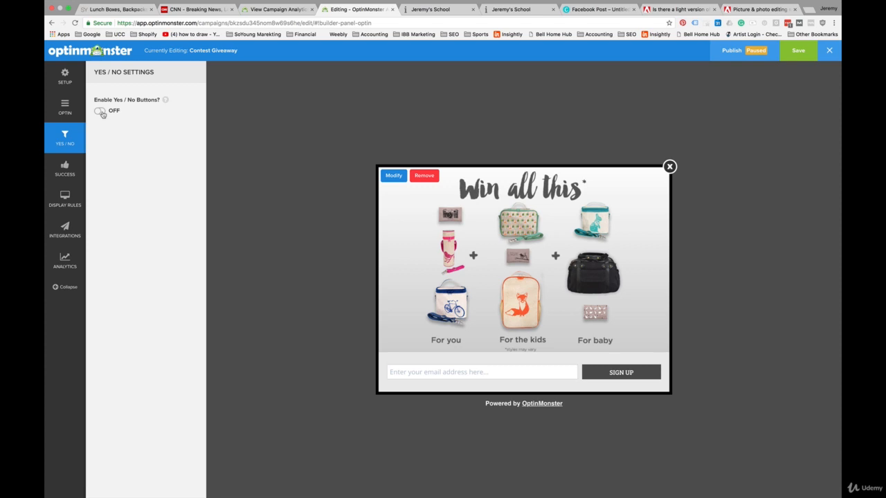
pyautogui.click(101, 112)
pyautogui.scroll(-3, 162, 231)
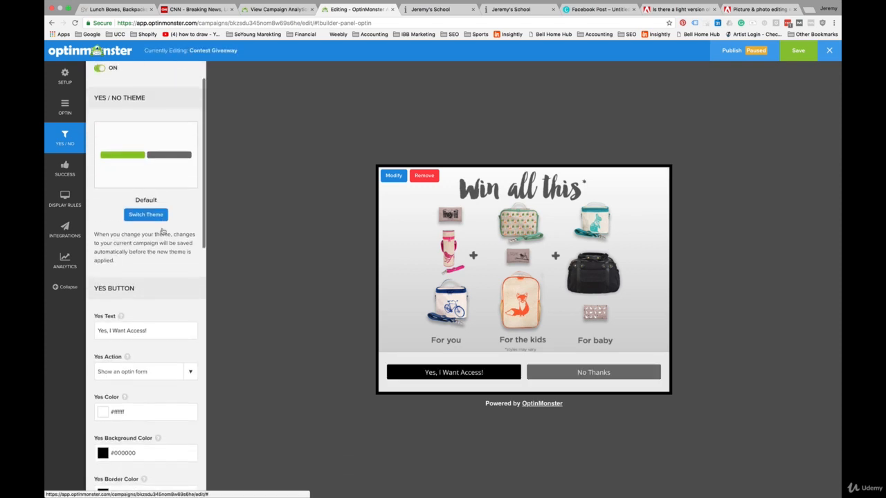
pyautogui.scroll(-5, 162, 231)
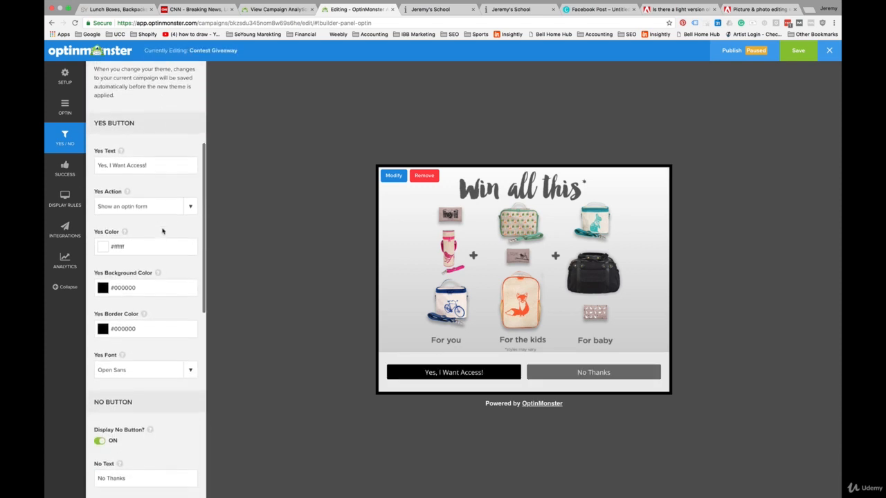
pyautogui.scroll(5, 163, 232)
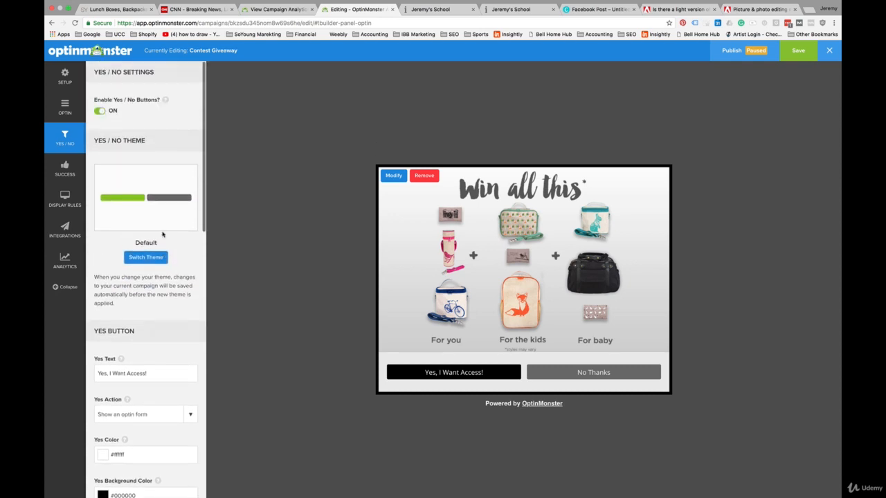
pyautogui.scroll(-2, 162, 234)
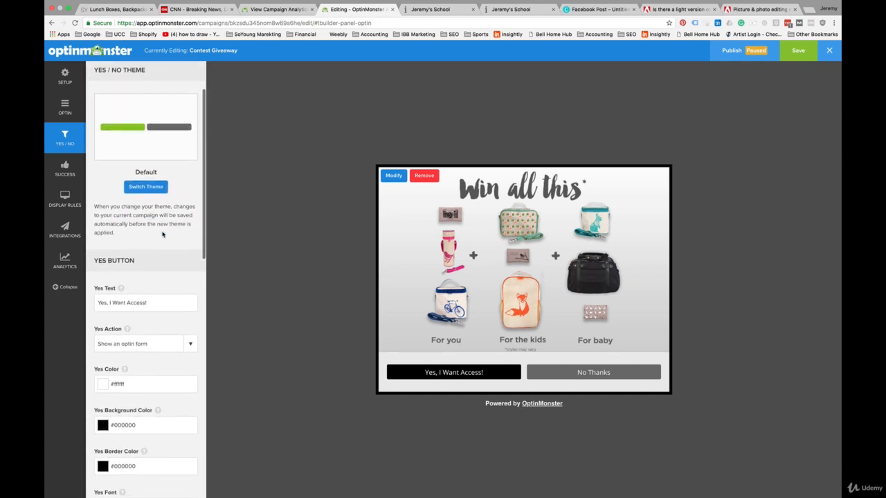
pyautogui.scroll(-2, 162, 234)
pyautogui.scroll(4, 162, 232)
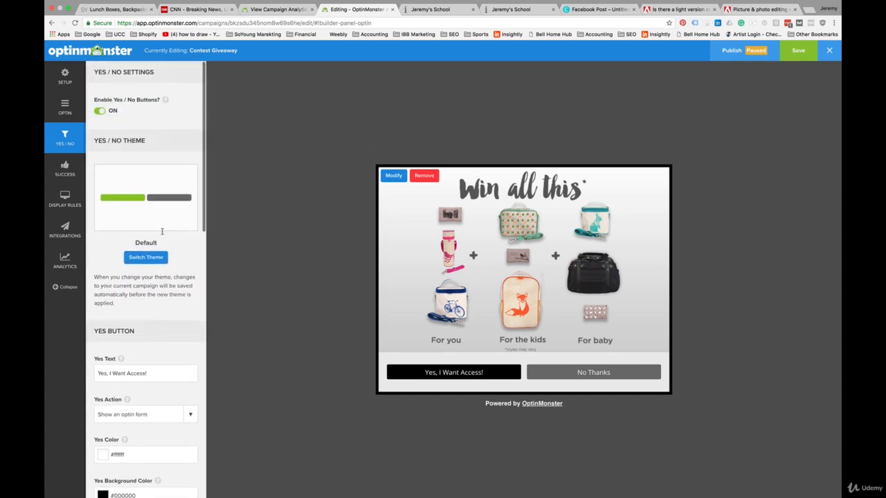
# - Set the Yes button's text to "Yes, I Want a Chance to Win!"
pyautogui.scroll(-4, 162, 233)
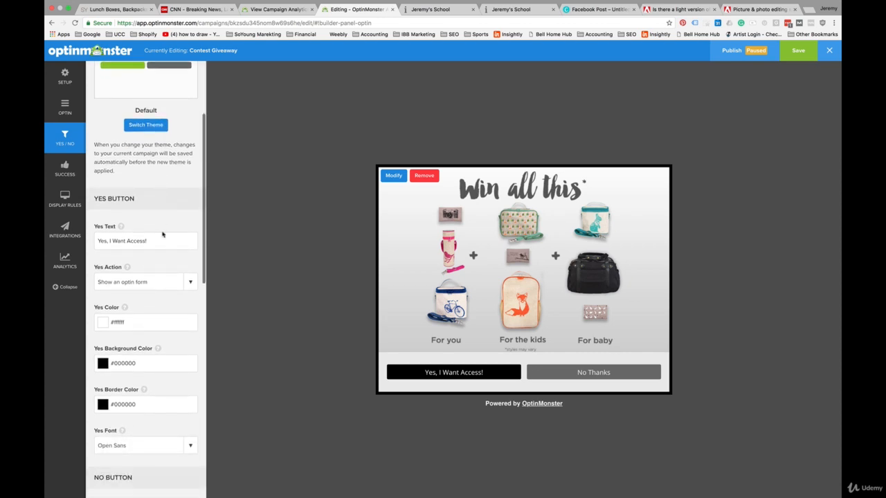
pyautogui.scroll(-2, 163, 235)
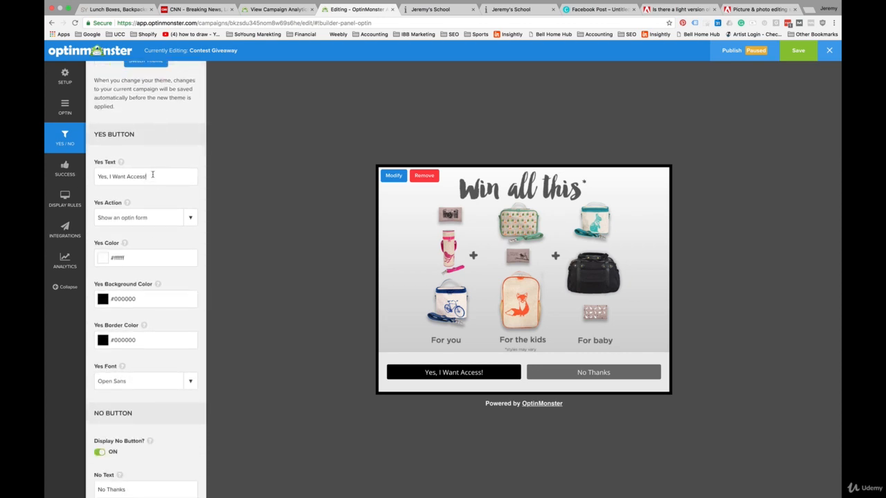
pyautogui.click(152, 175)
pyautogui.press('BackSpace')
pyautogui.press('BackSpace')
pyautogui.press('BackSpace')
pyautogui.press('BackSpace')
pyautogui.press('BackSpace')
pyautogui.press('BackSpace')
pyautogui.press('BackSpace')
pyautogui.write('a Chance to Wi')
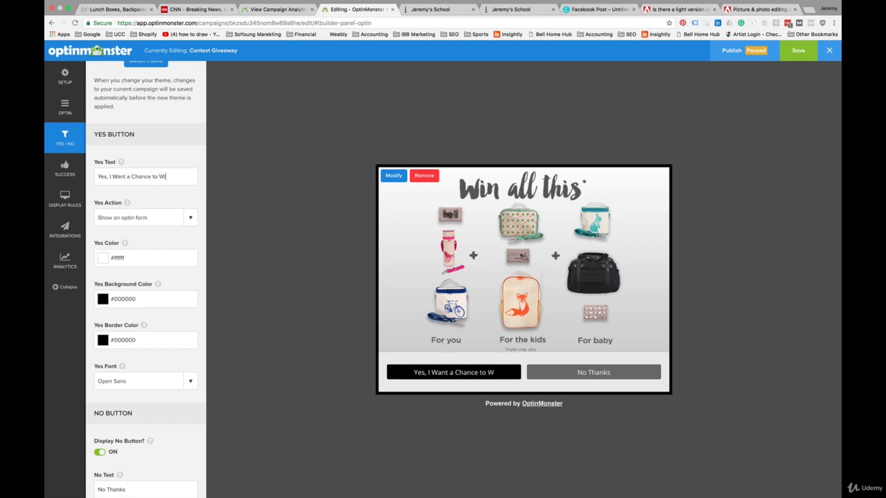
pyautogui.write('n!')
# - Set the No button's text to "No, I don't Want to Win."
pyautogui.scroll(-1, 183, 324)
pyautogui.scroll(-6, 183, 323)
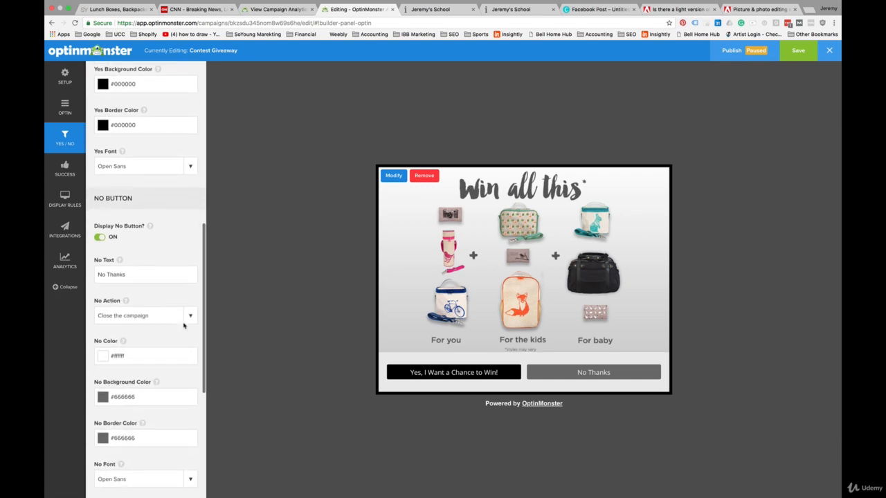
pyautogui.click(132, 248)
pyautogui.moveTo(132, 248); pyautogui.dragTo(97, 247)
pyautogui.write('N')
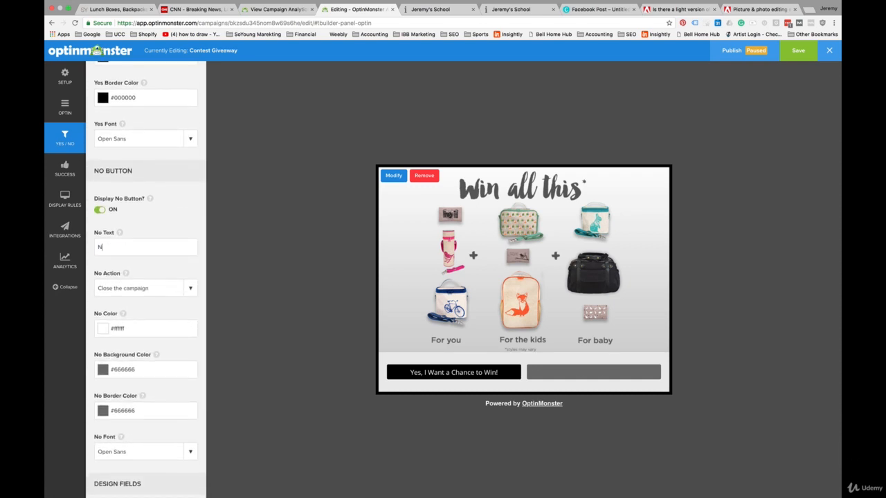
pyautogui.write("o, I don't Want to Win")
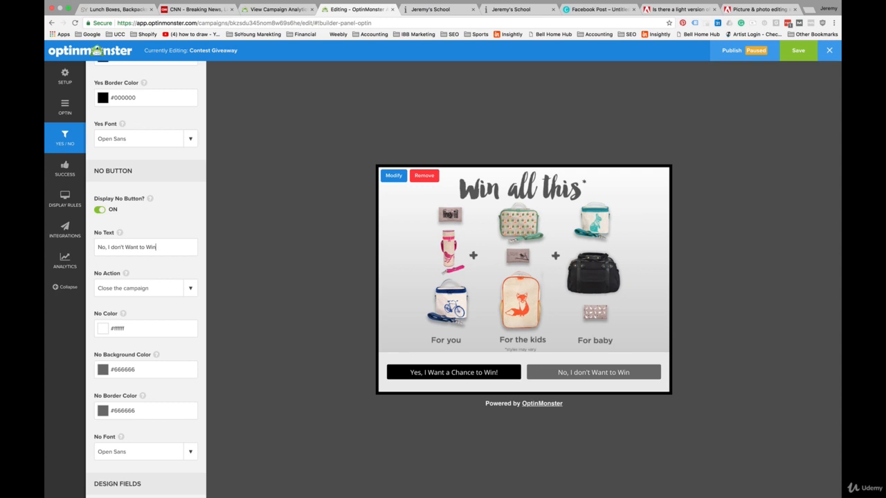
pyautogui.write('.')
# - Change the Yes button's background color to green #008507
pyautogui.scroll(-2, 133, 286)
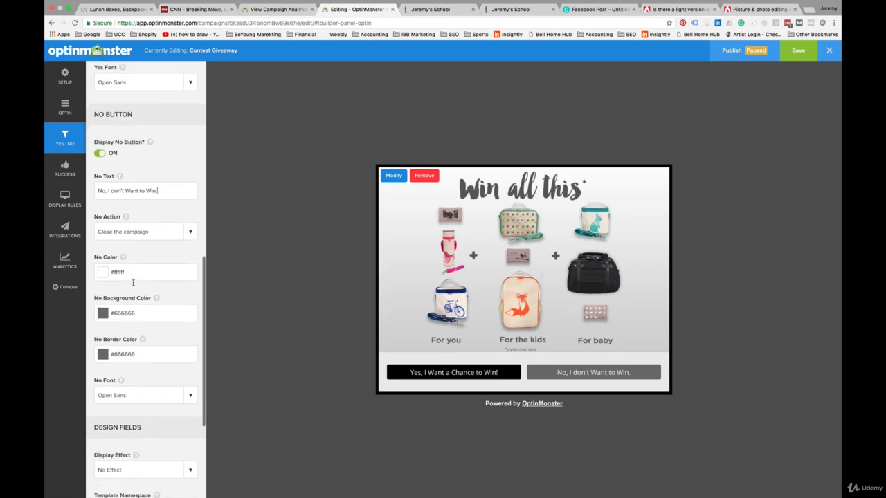
pyautogui.scroll(-1, 132, 283)
pyautogui.scroll(7, 132, 282)
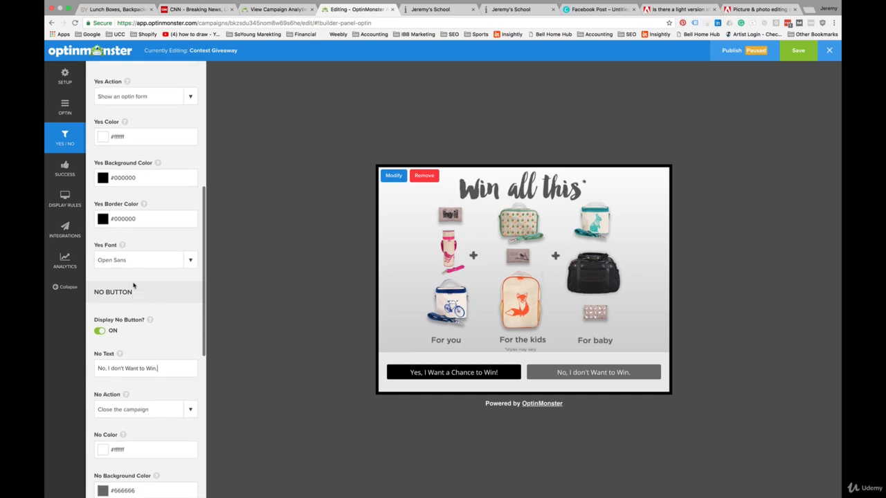
pyautogui.scroll(5, 134, 286)
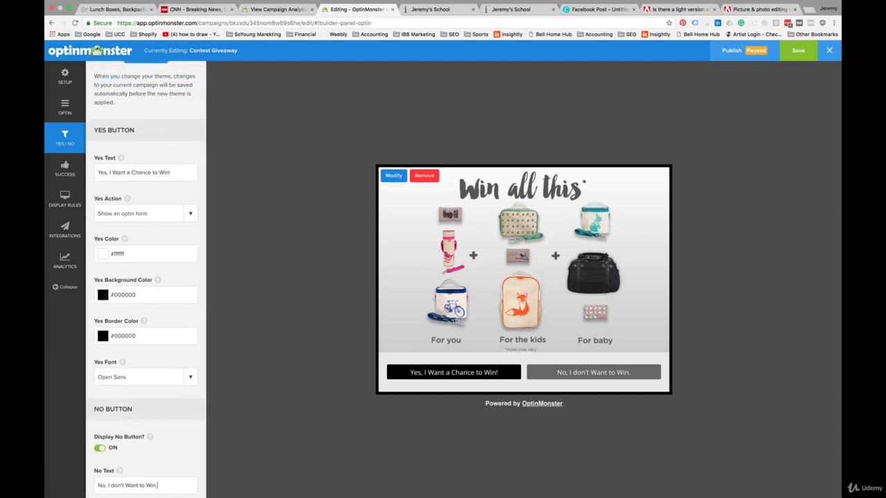
pyautogui.click(101, 295)
pyautogui.click(162, 346)
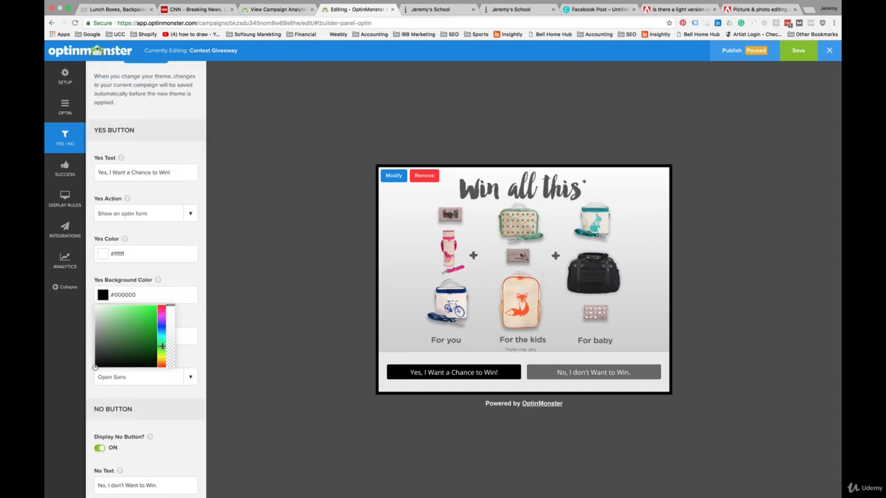
pyautogui.moveTo(145, 340); pyautogui.dragTo(159, 335)
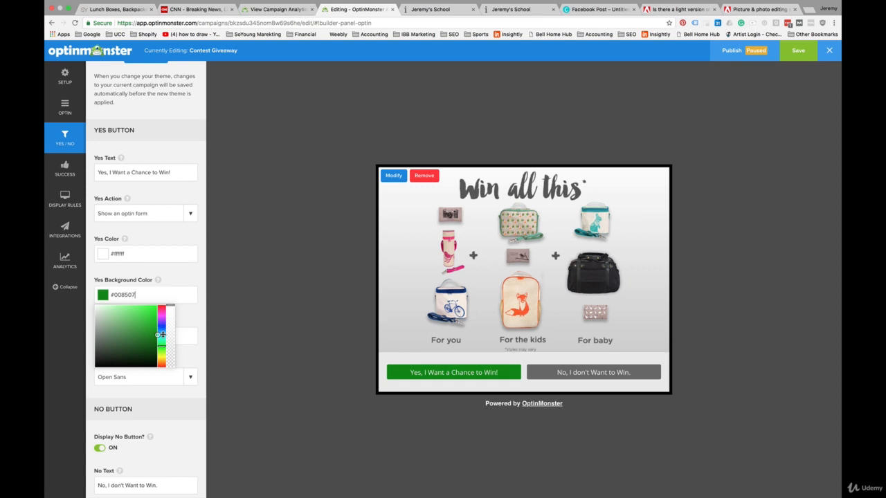
pyautogui.tripleClick(137, 295)
pyautogui.click(188, 283)
# - Review the remaining Yes / No settings, including the No button's action, colors and font choices and the design fields
pyautogui.scroll(-6, 182, 316)
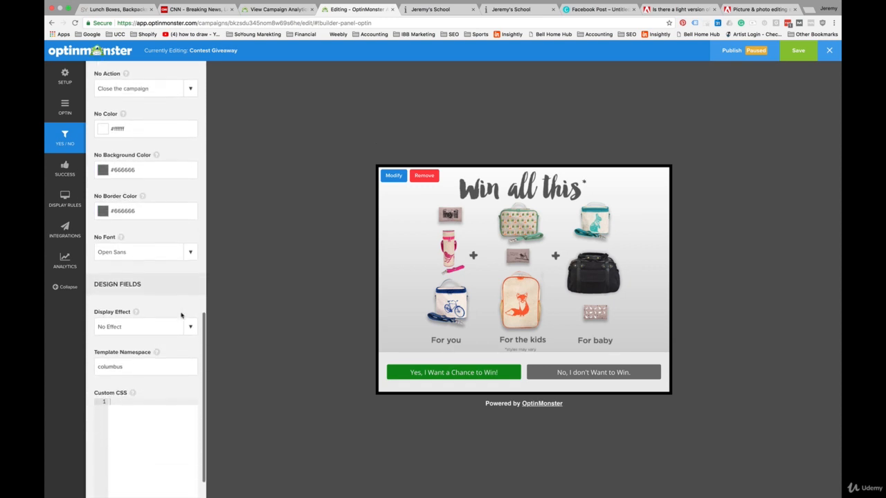
pyautogui.scroll(8, 181, 313)
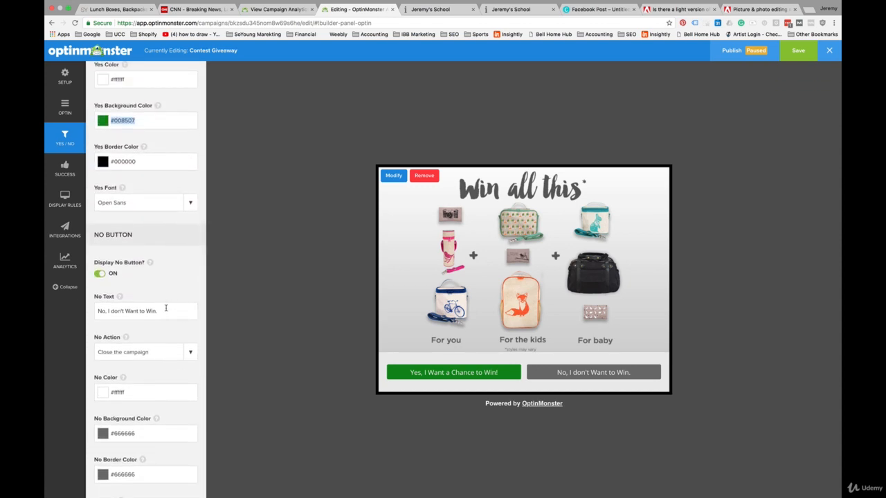
pyautogui.scroll(-2, 167, 363)
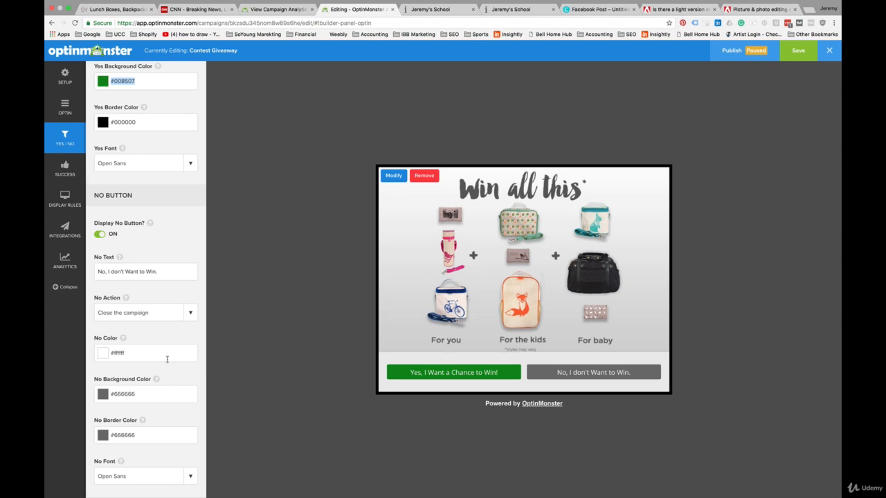
pyautogui.scroll(-2, 167, 357)
pyautogui.scroll(-5, 166, 360)
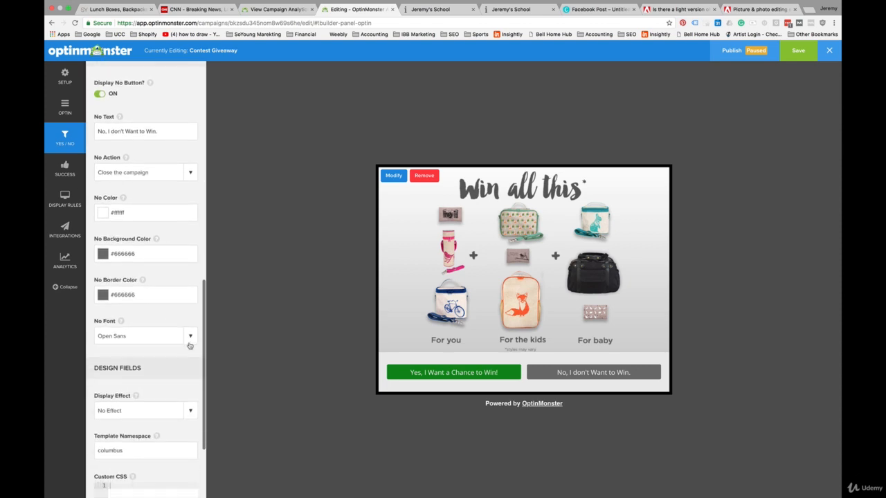
pyautogui.click(191, 337)
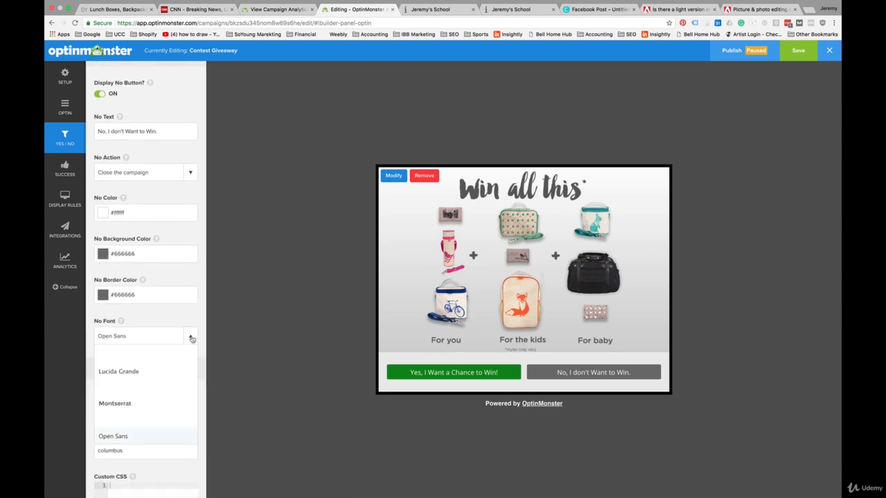
pyautogui.scroll(10, 168, 286)
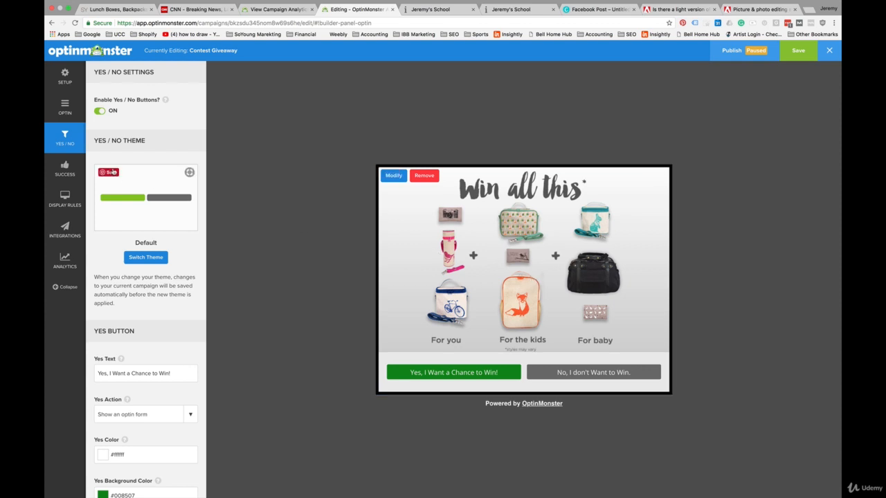
# - In the campaign's success message, replace the word "subscribing" with "Entering"
pyautogui.click(66, 170)
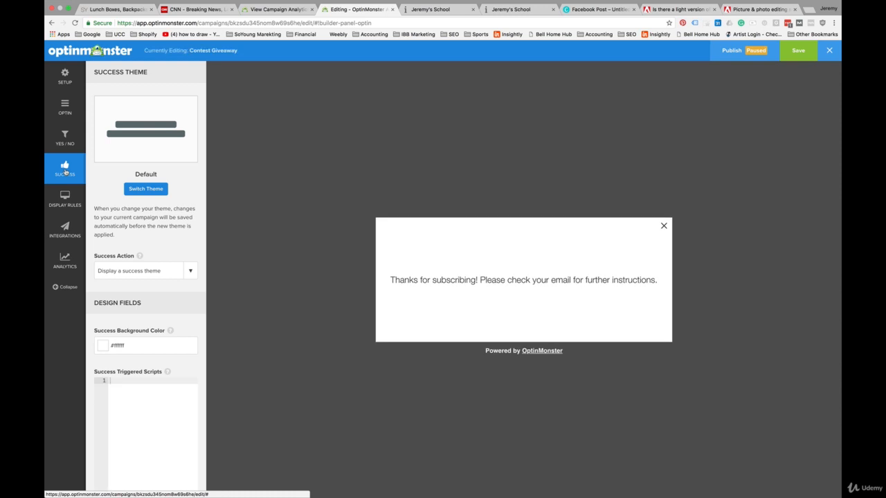
pyautogui.doubleClick(462, 283)
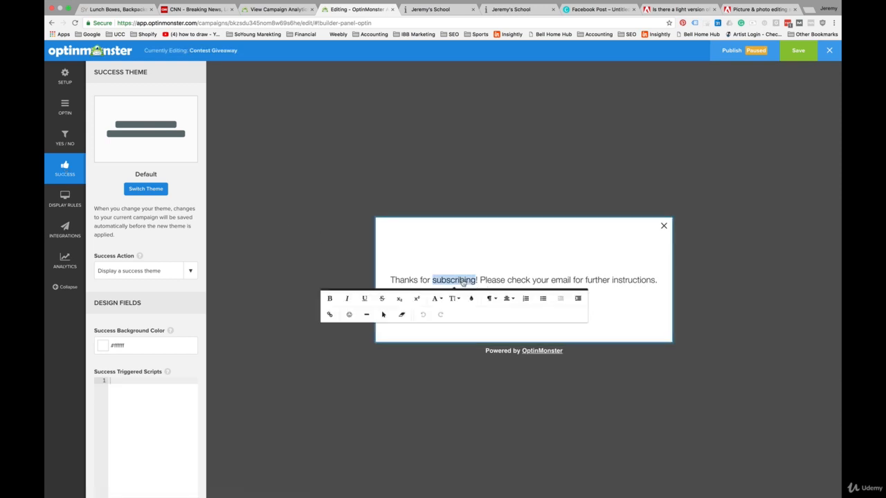
pyautogui.write('Entering')
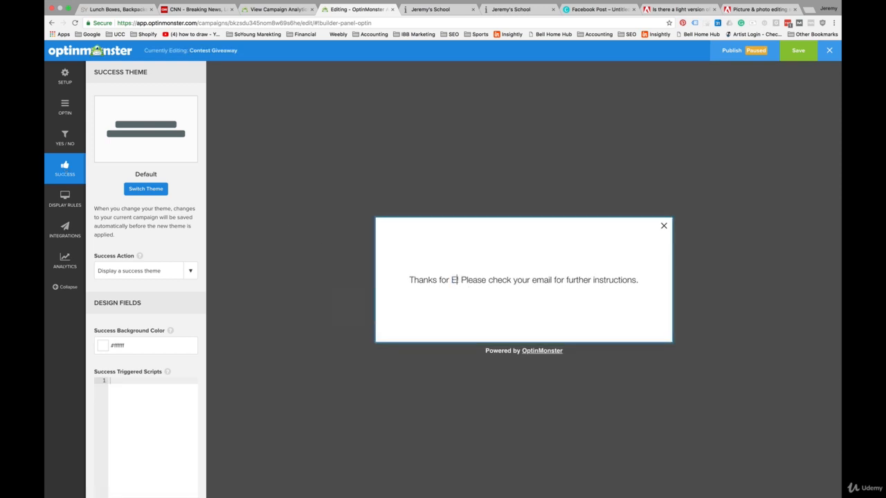
# - Add a second line reading "See all terms and conditions." below the success message
pyautogui.click(650, 280)
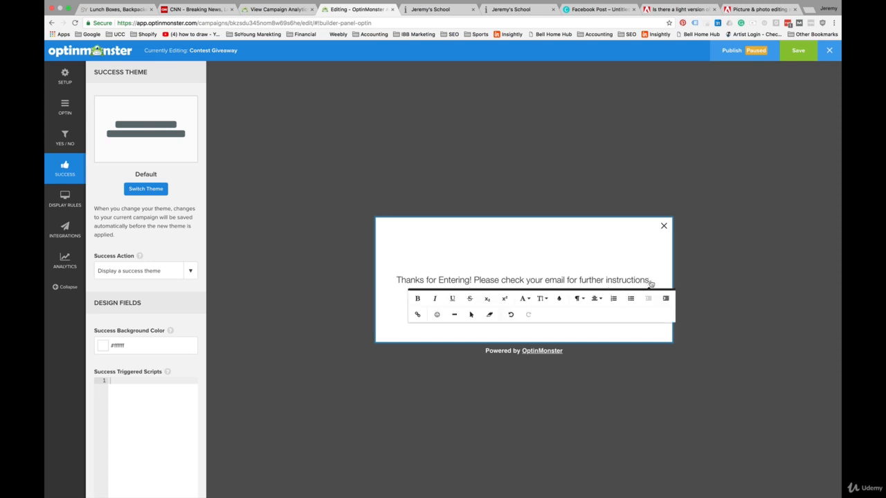
pyautogui.click(651, 281)
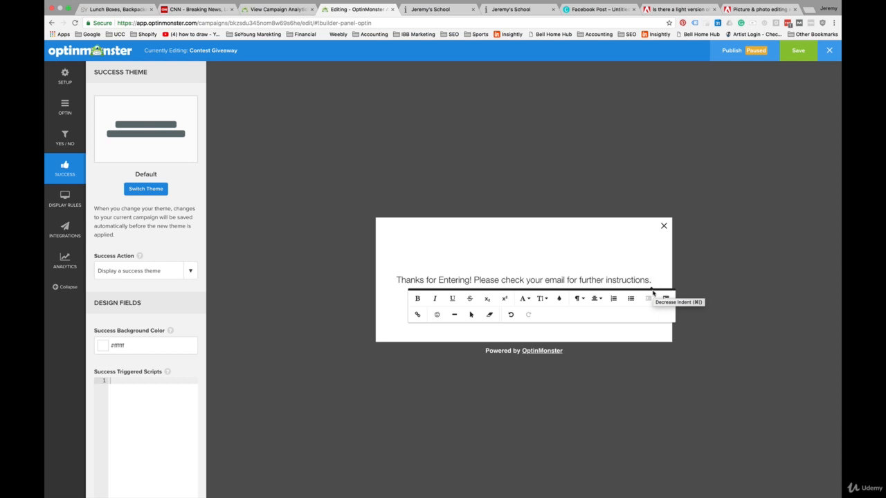
pyautogui.press('Return')
pyautogui.press('BackSpace')
pyautogui.press('Return')
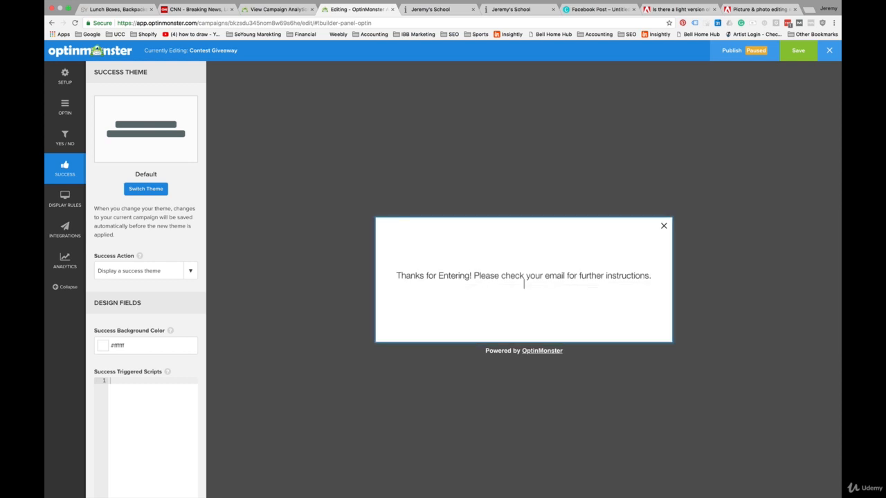
pyautogui.write('See')
pyautogui.write('all terms and conditions')
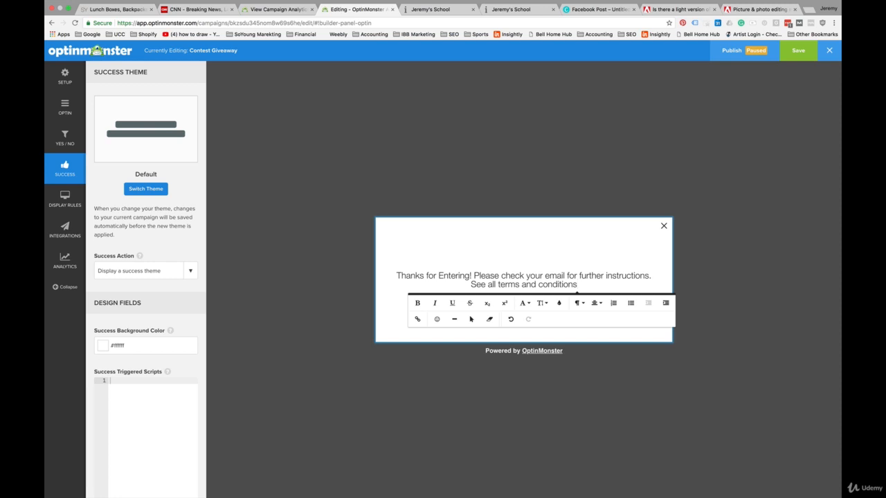
pyautogui.write('.')
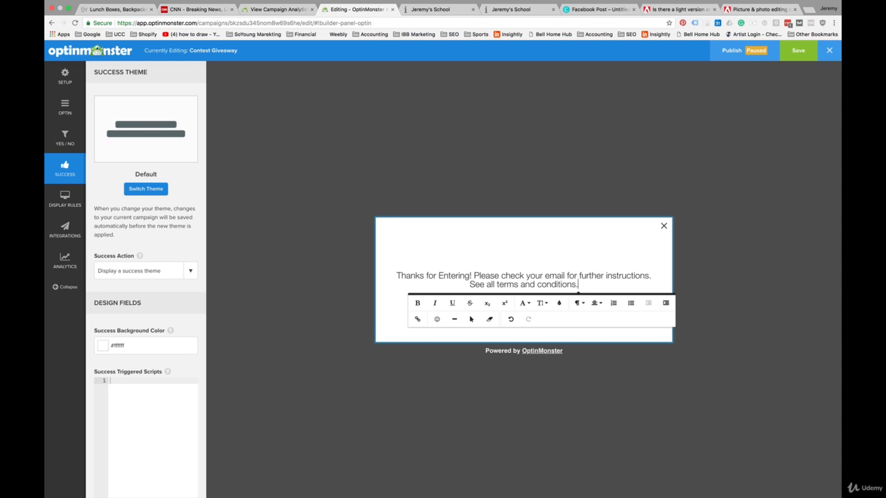
# - Insert a link on the success message's "See all terms and conditions." line using the copied URL
pyautogui.moveTo(582, 289); pyautogui.dragTo(469, 284)
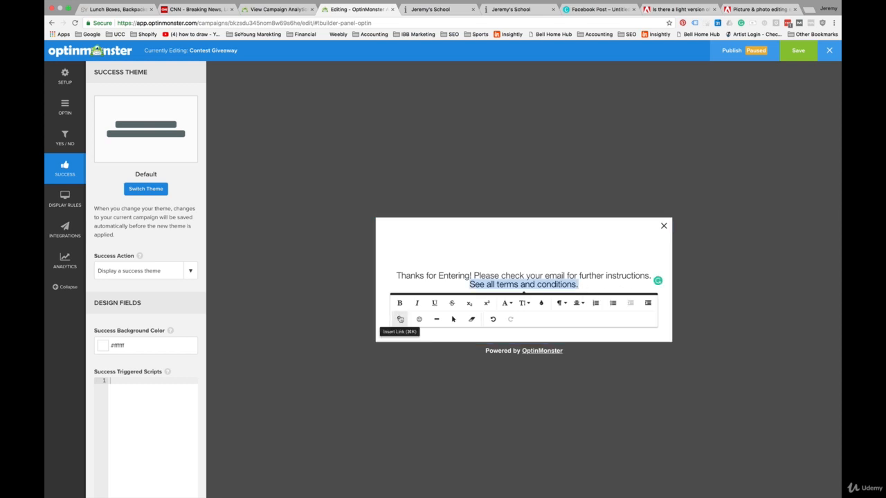
pyautogui.click(400, 319)
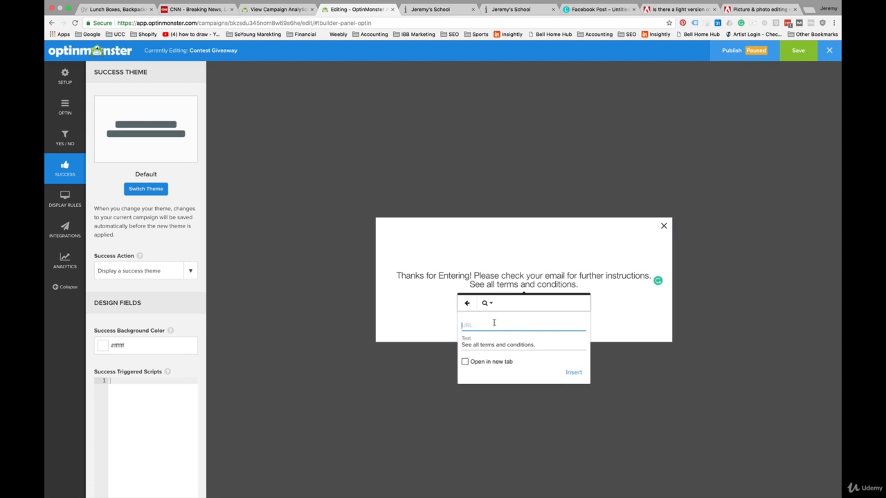
pyautogui.press('super+v')
pyautogui.click(574, 372)
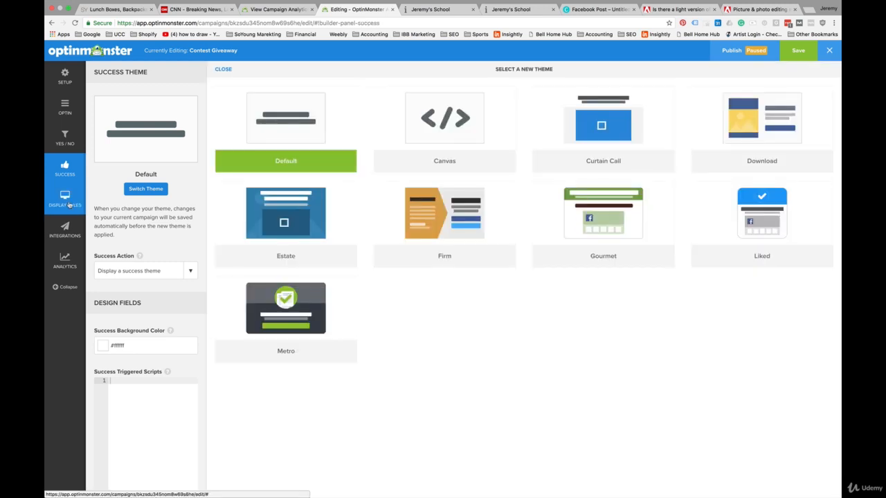
# - Open the campaign's display rules and look over the options for when it appears and who sees it
pyautogui.click(65, 200)
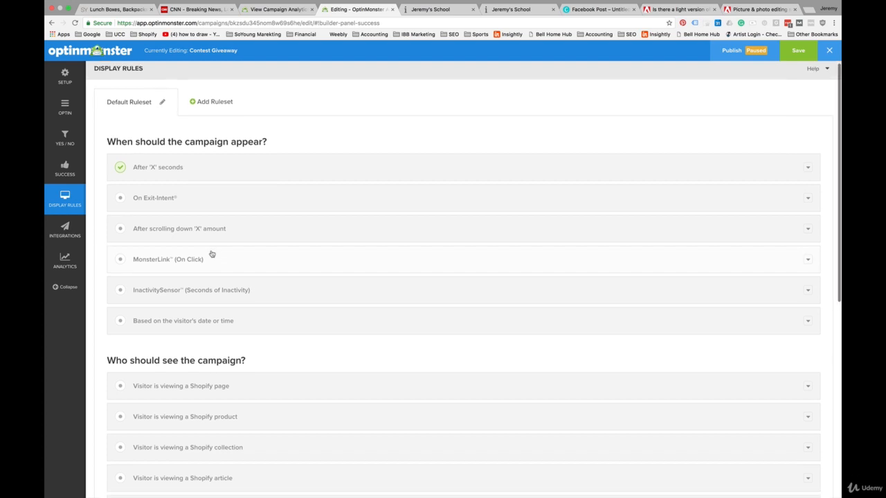
pyautogui.scroll(-3, 212, 254)
pyautogui.scroll(3, 212, 254)
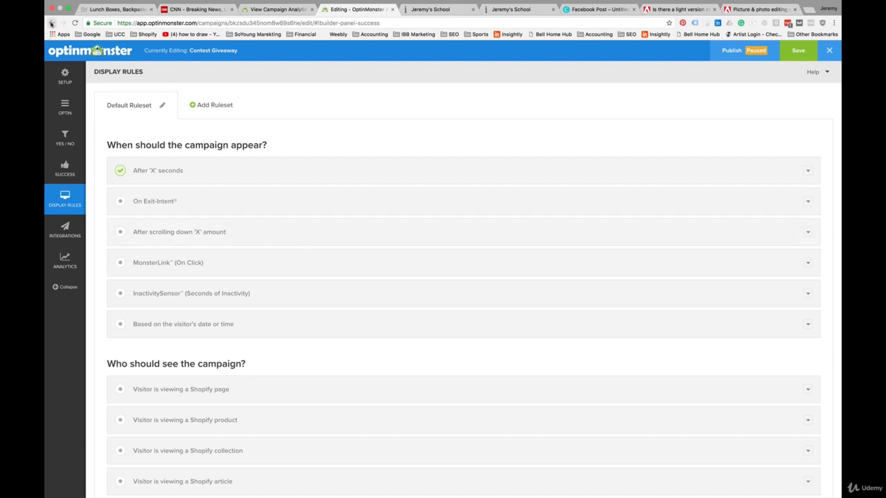
# - Switch to the SoYoung home page in Firefox and browse it to check how the live giveaway popup displays
pyautogui.click(147, 24)
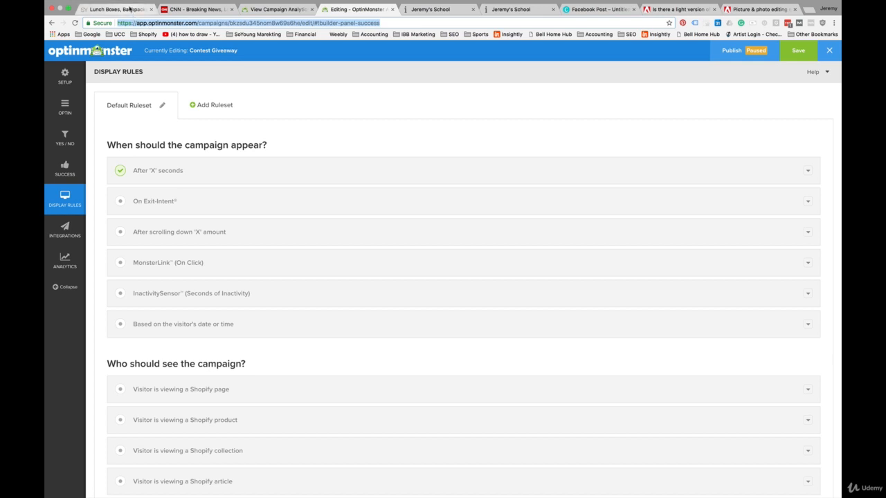
pyautogui.click(129, 9)
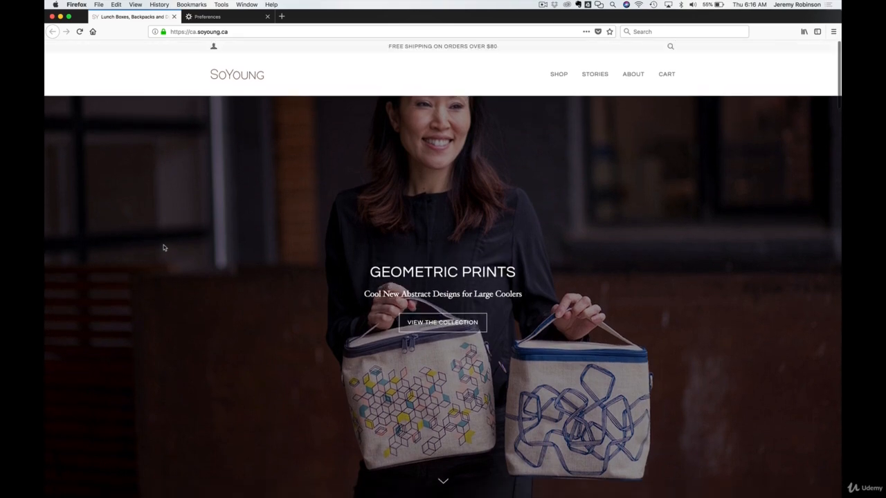
pyautogui.scroll(-10, 164, 248)
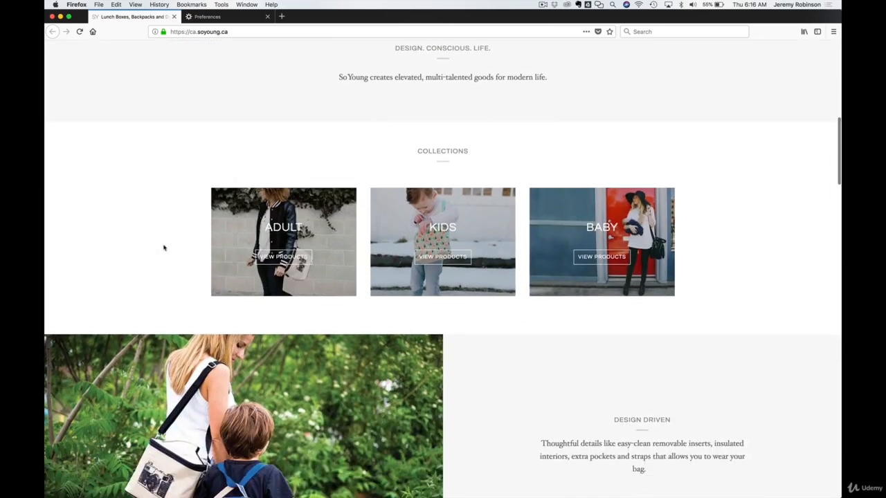
pyautogui.scroll(-12, 164, 248)
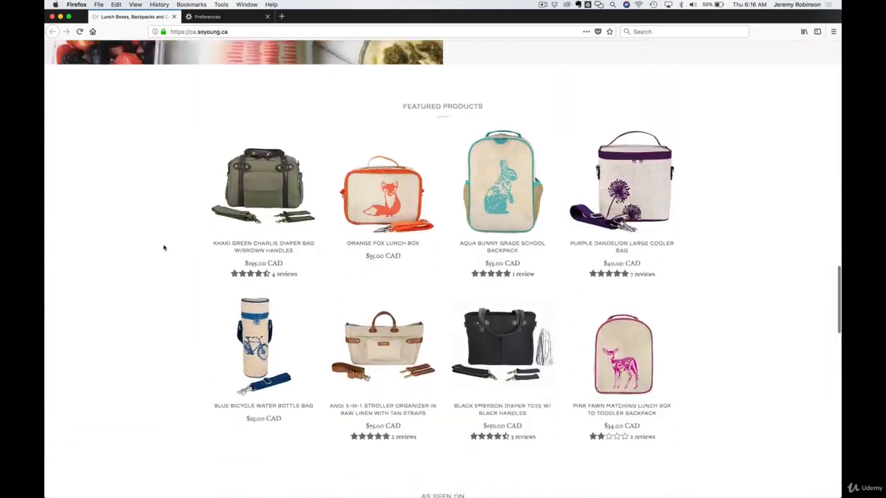
pyautogui.scroll(-12, 164, 248)
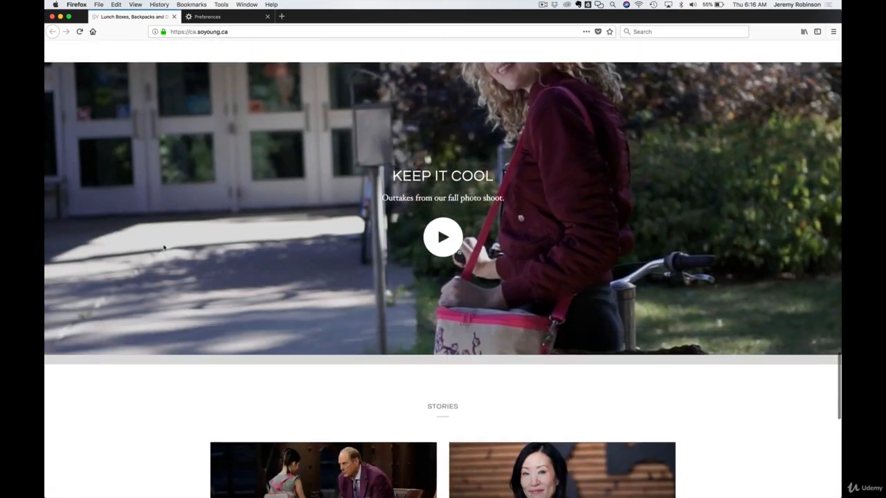
pyautogui.scroll(15, 164, 247)
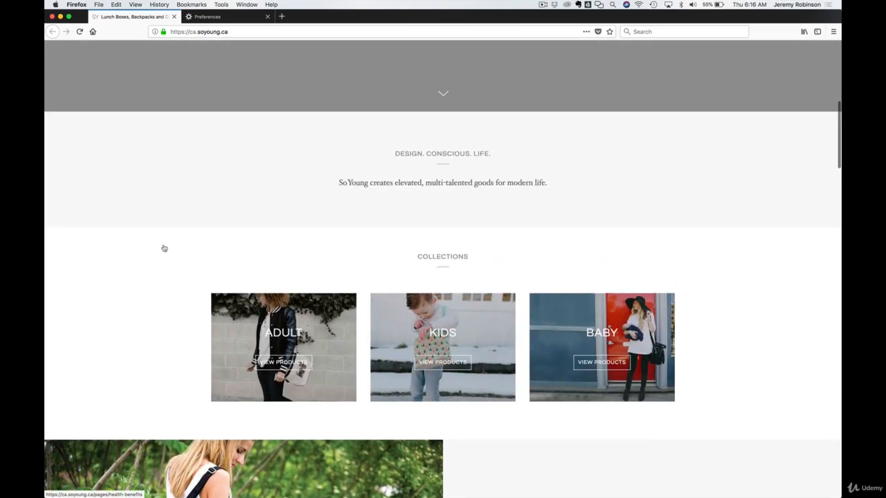
pyautogui.scroll(6, 164, 248)
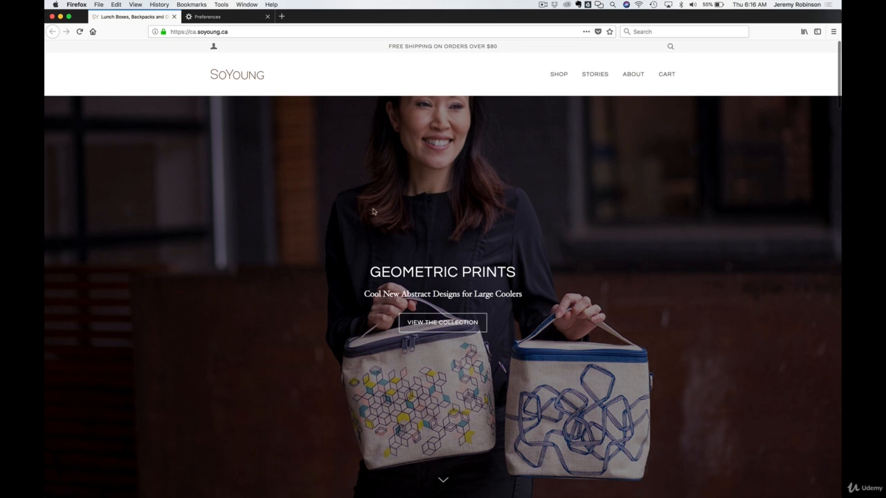
pyautogui.moveTo(46, 18)
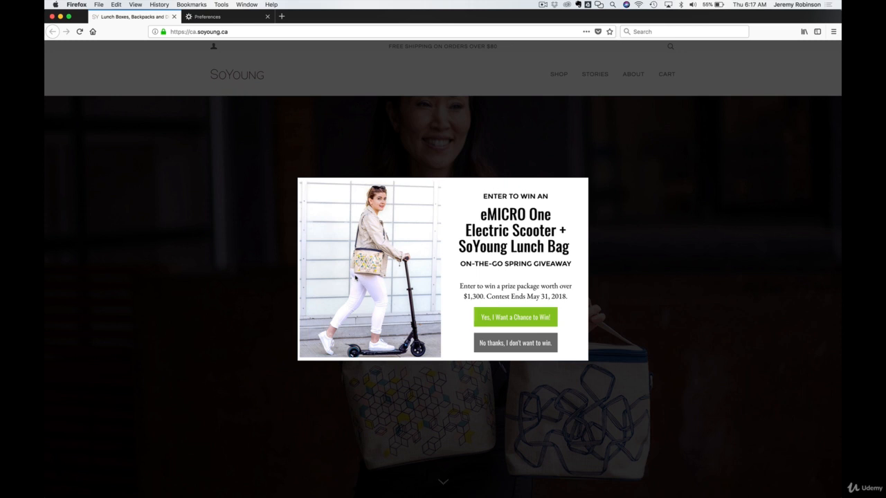
# - Switch back to Chrome and expand the After 'X' seconds rule in the campaign's display rules
pyautogui.press('super+Tab')
pyautogui.press('super+Tab')
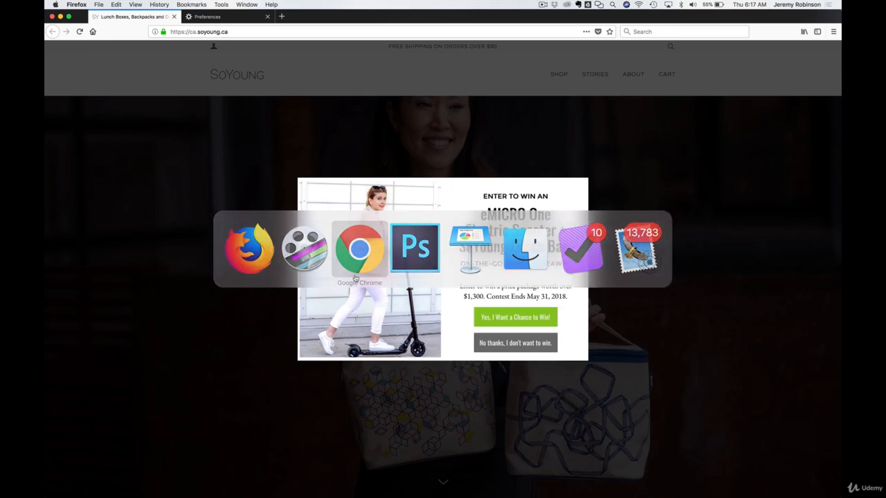
pyautogui.press('super+4')
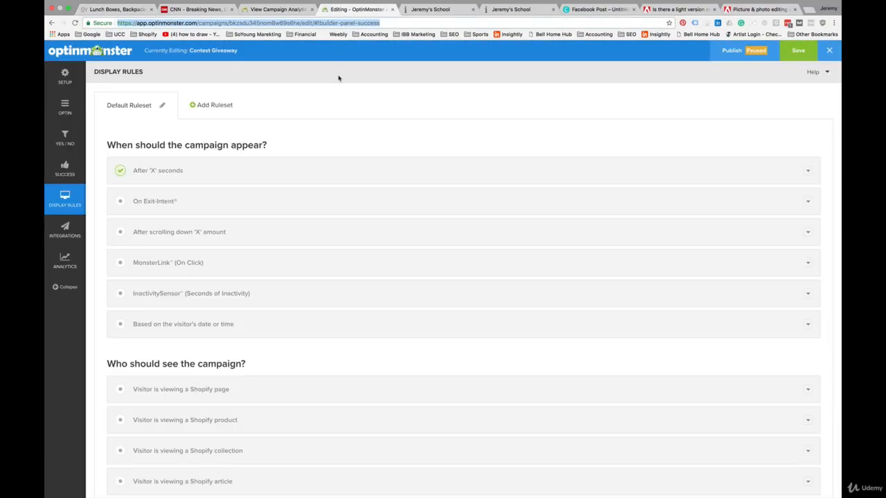
pyautogui.scroll(-1, 294, 241)
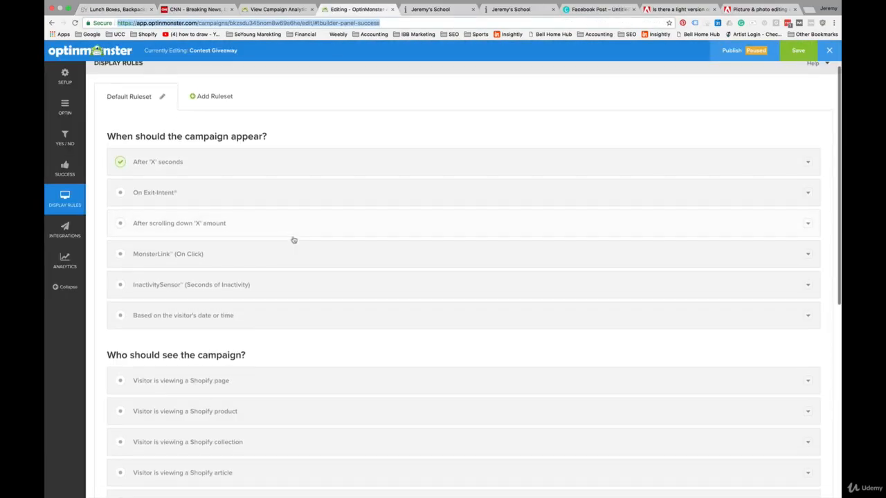
pyautogui.scroll(-3, 294, 240)
pyautogui.scroll(2, 294, 240)
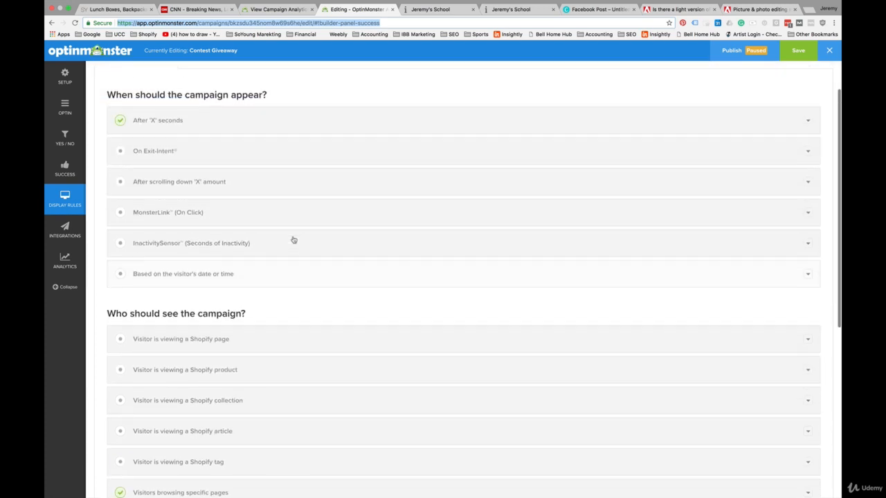
pyautogui.click(174, 124)
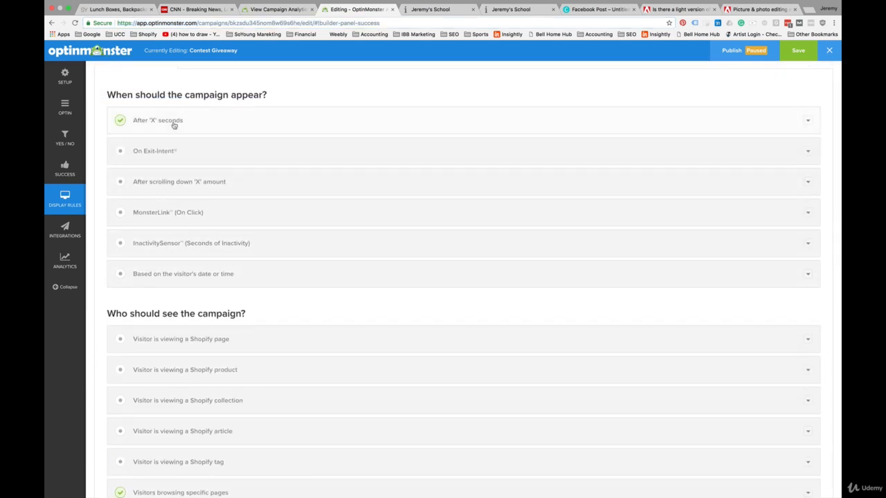
pyautogui.click(173, 124)
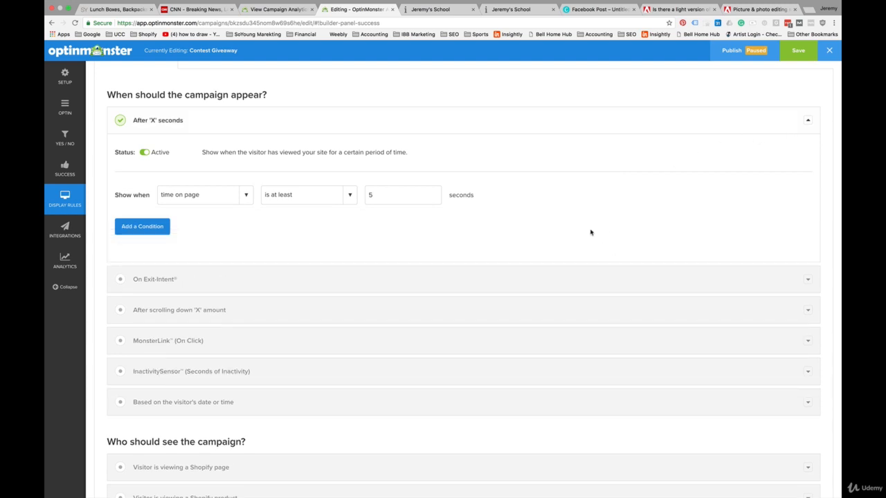
# - Examine the time-on-page condition of the After 'X' seconds rule and the other appearance rules
pyautogui.scroll(-1, 590, 232)
pyautogui.scroll(3, 590, 233)
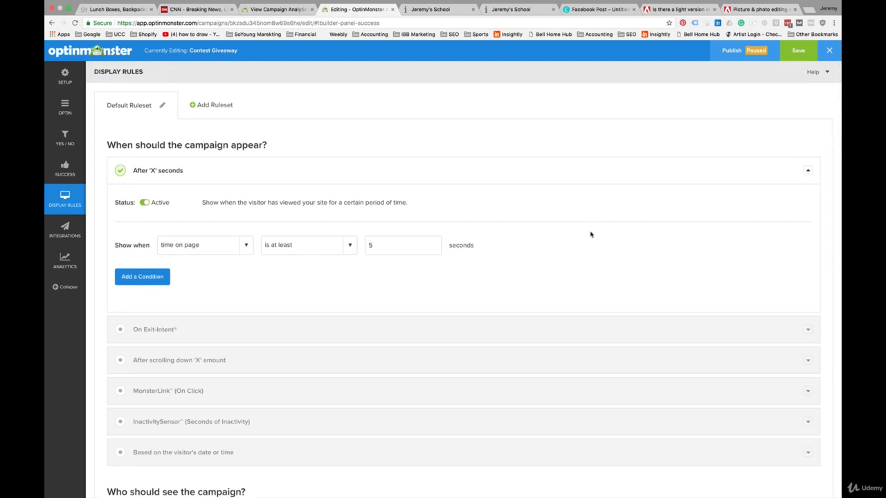
pyautogui.doubleClick(392, 245)
pyautogui.scroll(-3, 583, 260)
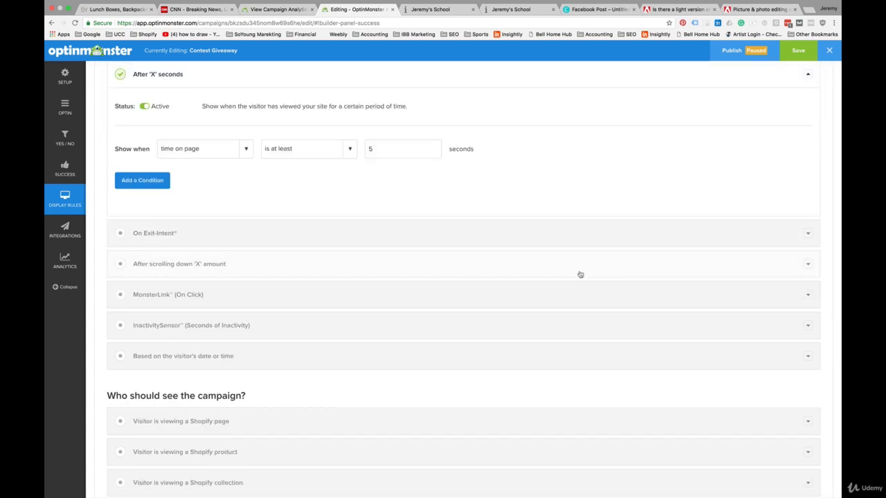
# - Expand the After scrolling down 'X' amount rule to examine its scroll condition, and collapse it again
pyautogui.click(580, 275)
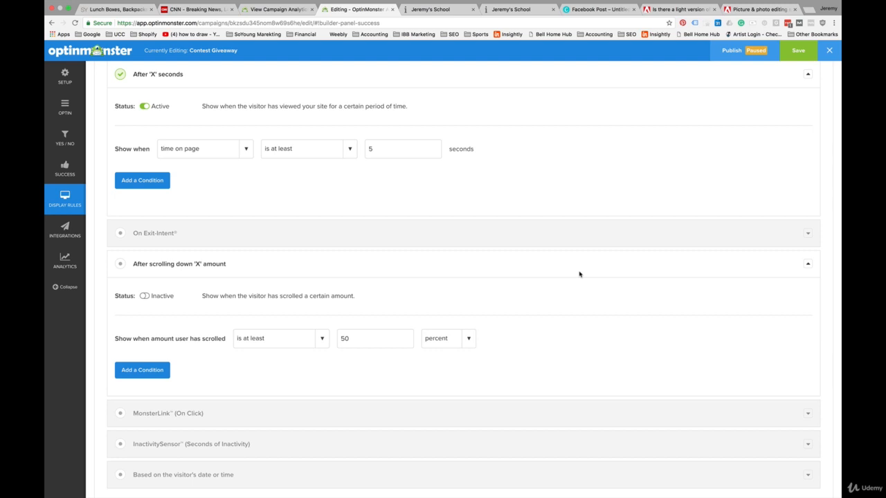
pyautogui.scroll(-5, 579, 274)
pyautogui.scroll(7, 579, 274)
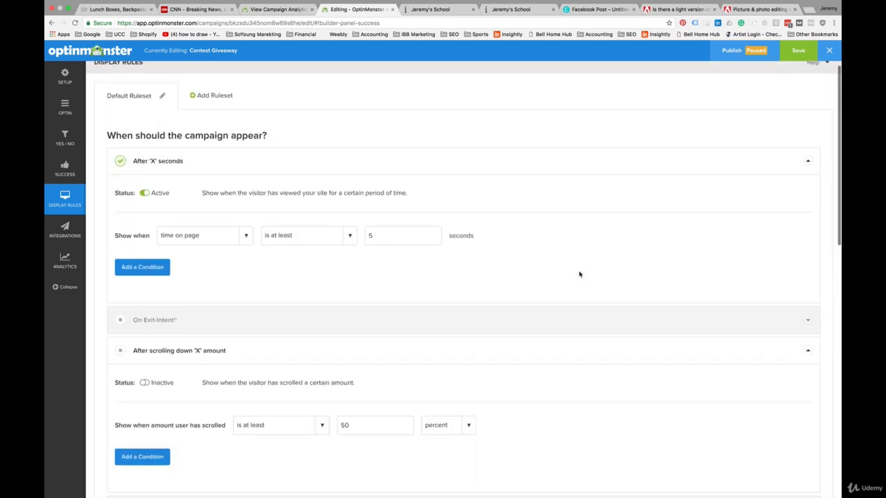
pyautogui.scroll(-2, 580, 274)
pyautogui.click(697, 280)
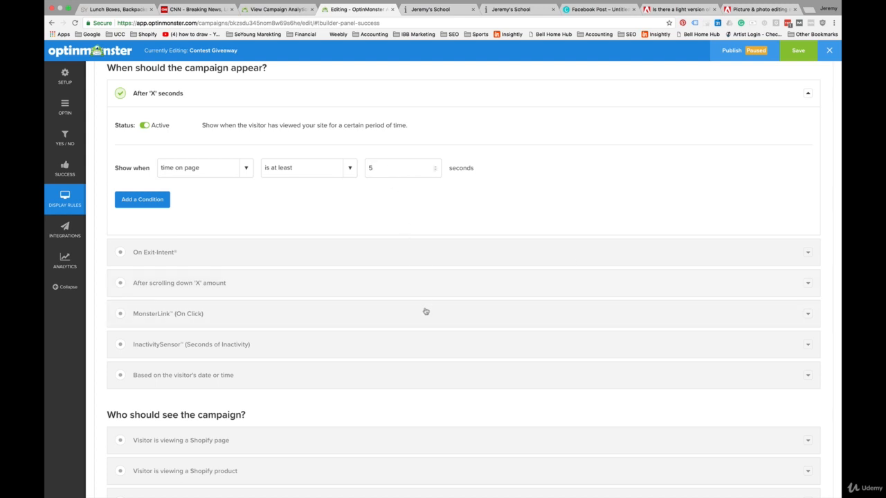
# - Expand the Visitors browsing specific pages rule and look over its URL path condition alongside the other display rules
pyautogui.scroll(-1, 424, 311)
pyautogui.scroll(-6, 426, 311)
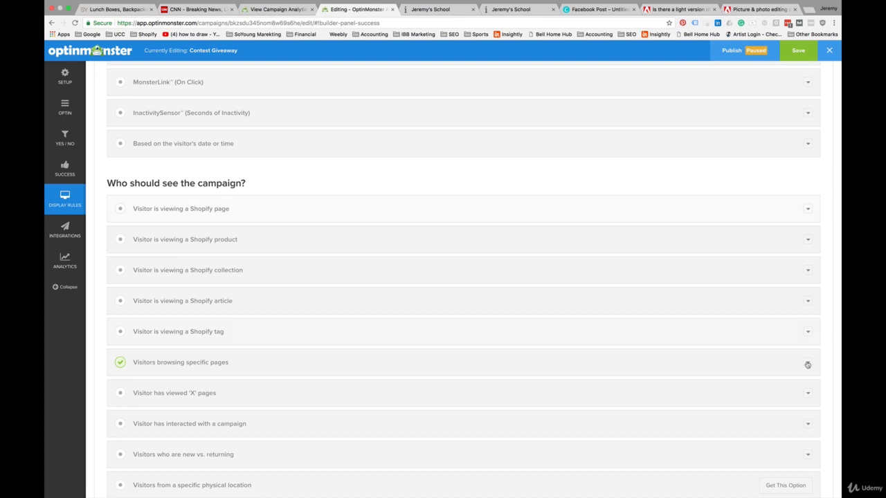
pyautogui.click(719, 360)
pyautogui.scroll(-7, 711, 324)
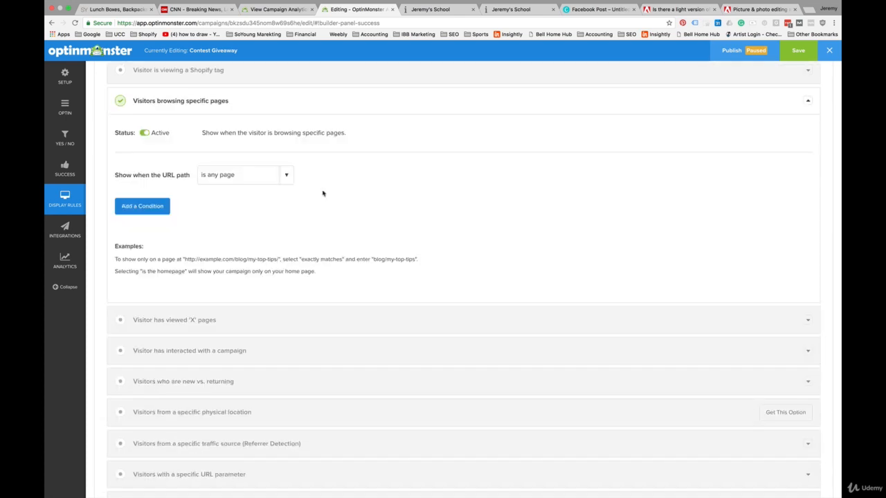
pyautogui.click(287, 176)
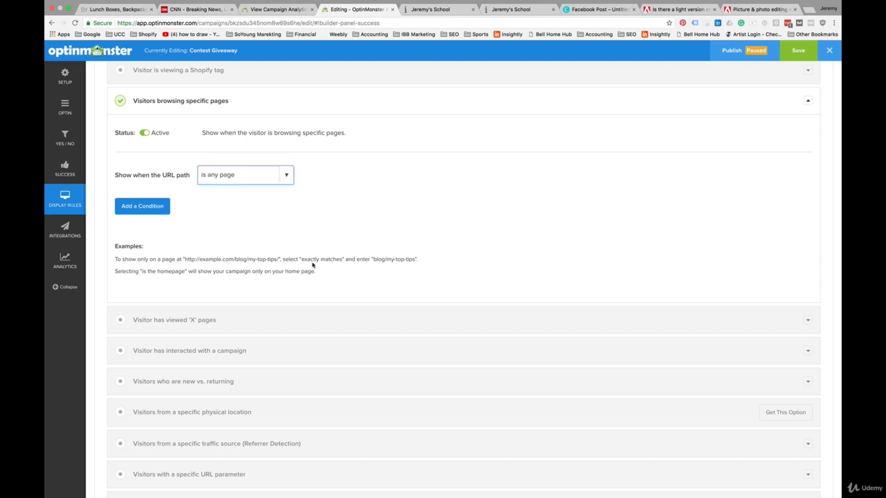
pyautogui.click(287, 177)
pyautogui.click(288, 178)
pyautogui.scroll(2, 312, 201)
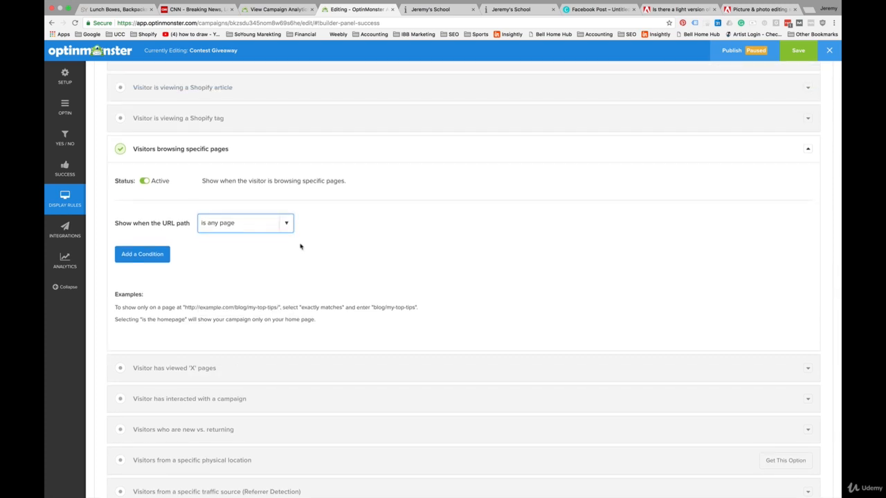
pyautogui.scroll(10, 294, 272)
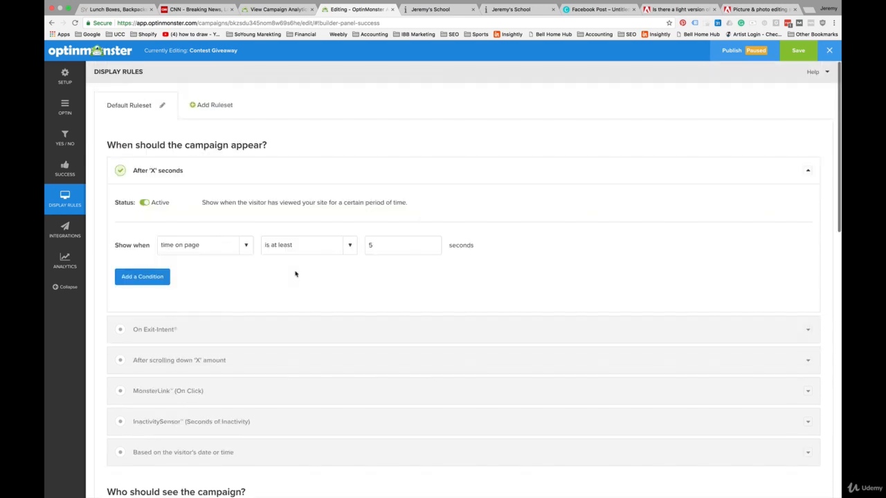
pyautogui.scroll(-12, 296, 274)
pyautogui.scroll(4, 296, 275)
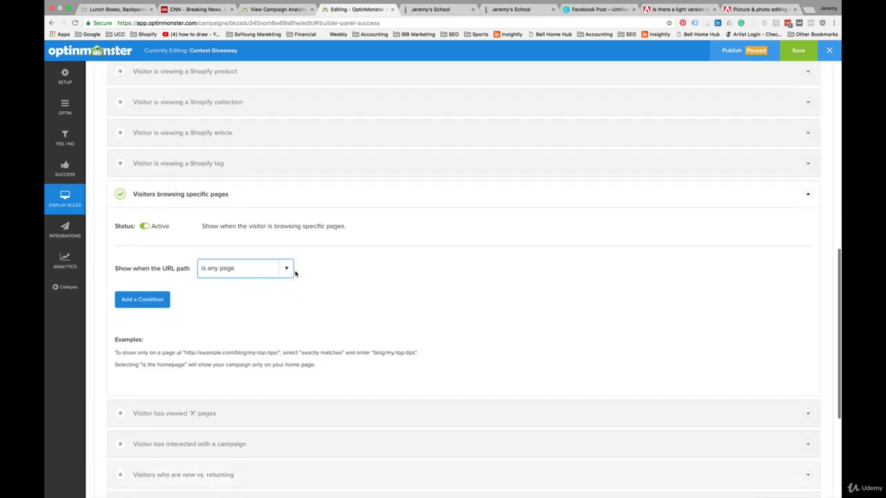
pyautogui.scroll(-3, 295, 274)
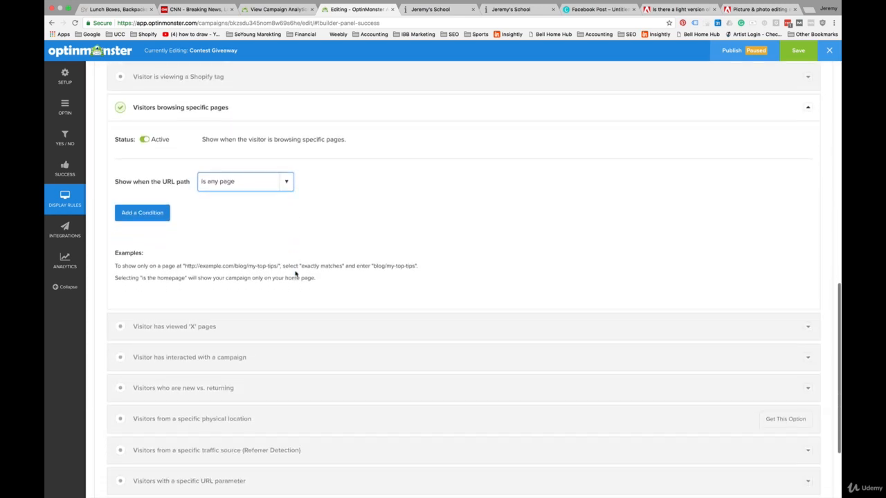
# - Set the Visitors browsing specific pages rule to show when the URL path does not contain "products"
pyautogui.click(286, 174)
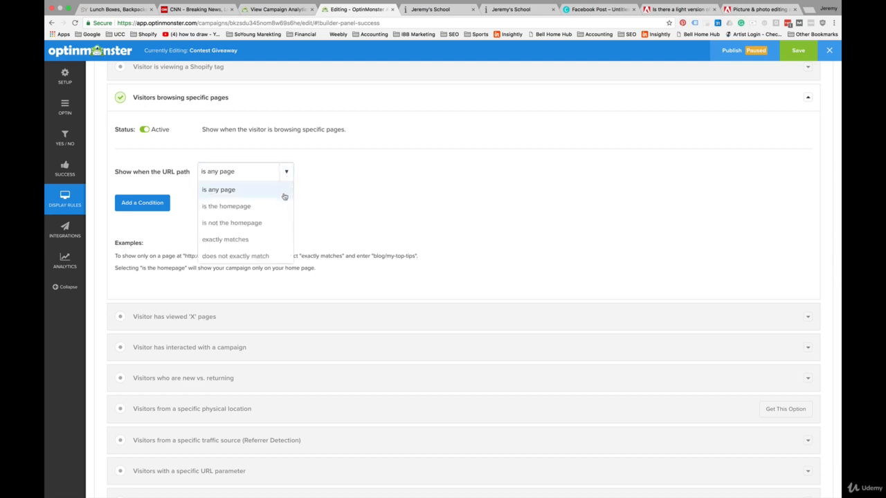
pyautogui.scroll(-3, 277, 221)
pyautogui.click(267, 241)
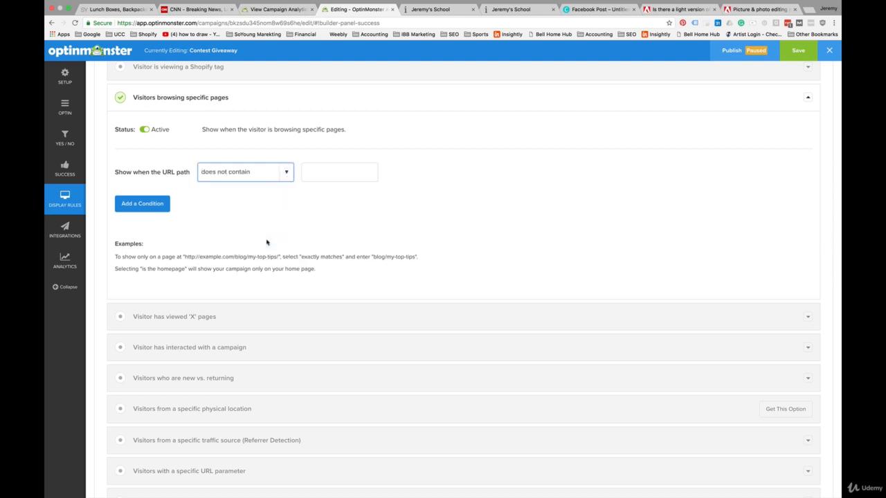
pyautogui.click(318, 171)
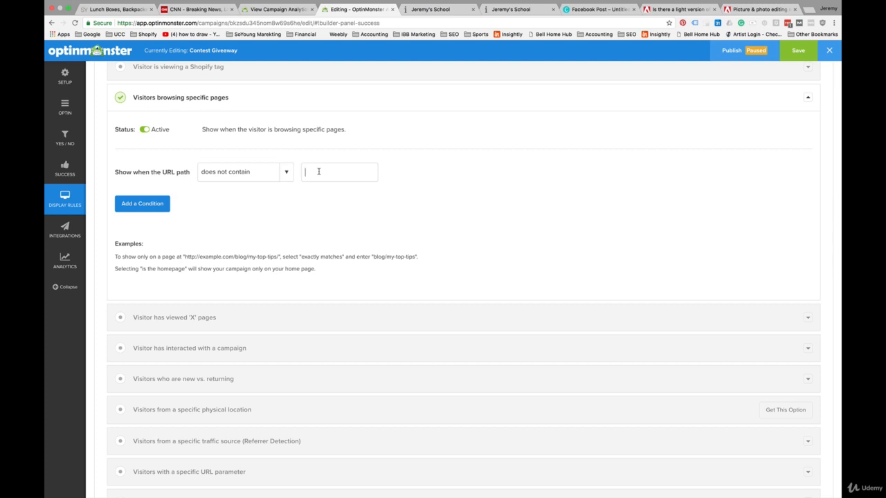
pyautogui.write('products')
pyautogui.scroll(3, 327, 229)
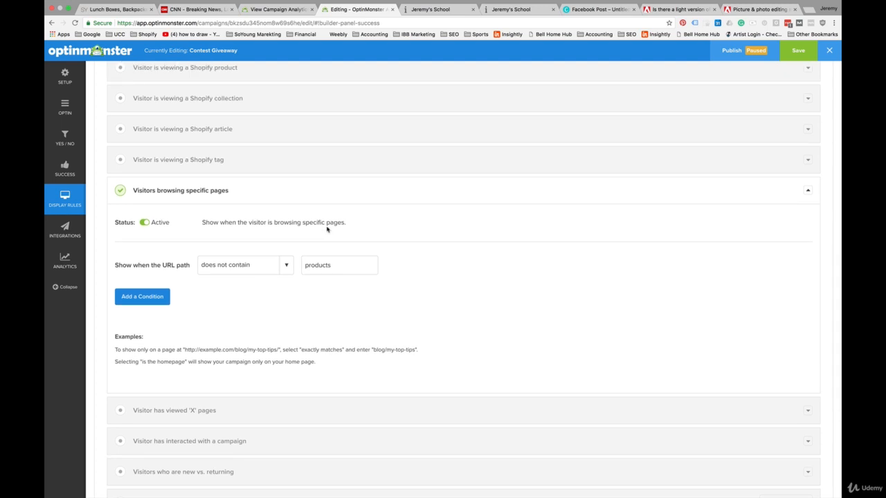
pyautogui.scroll(1, 327, 230)
pyautogui.scroll(-3, 370, 219)
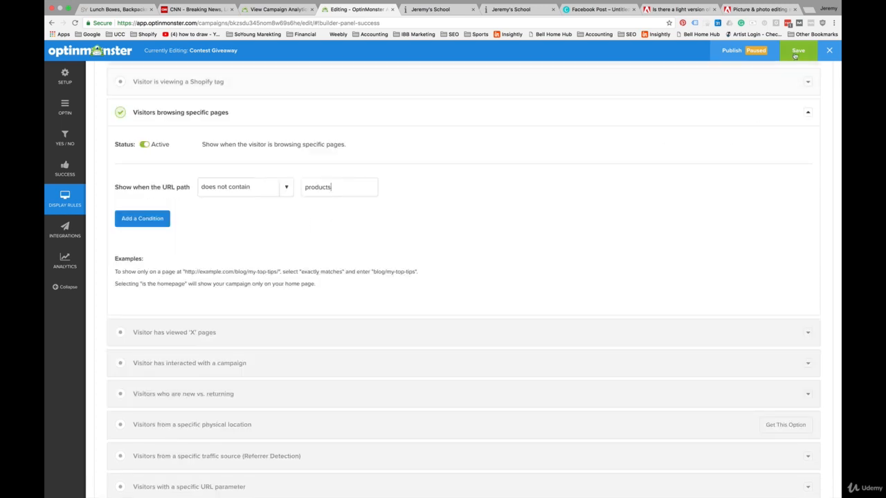
# - Open the campaign's MailChimp integration, choose Wholesale Account as the provider account and select the Retailers list
pyautogui.click(70, 234)
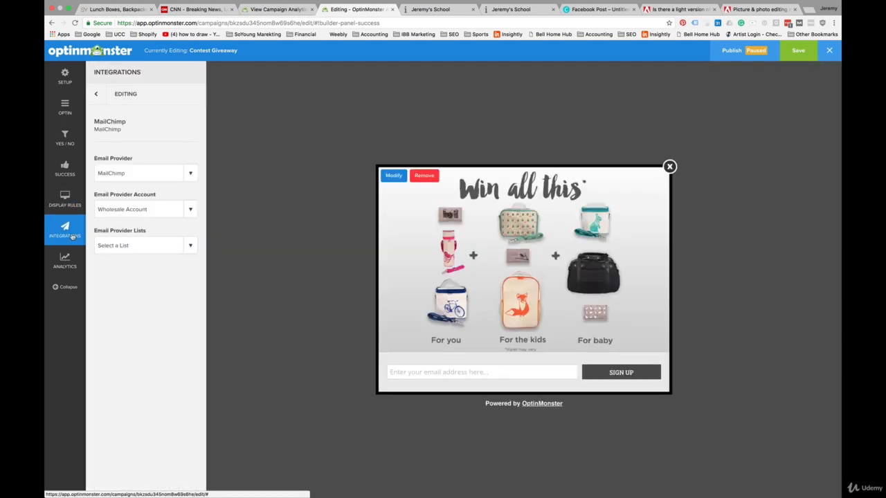
pyautogui.click(190, 175)
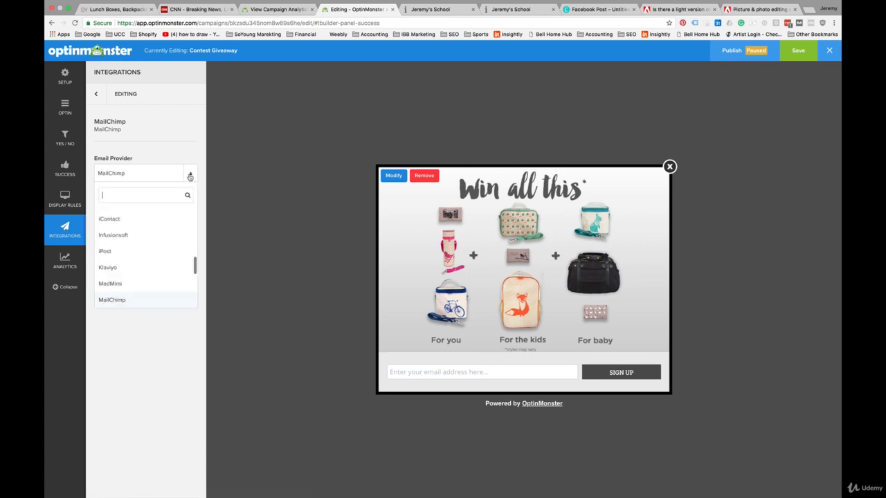
pyautogui.click(190, 175)
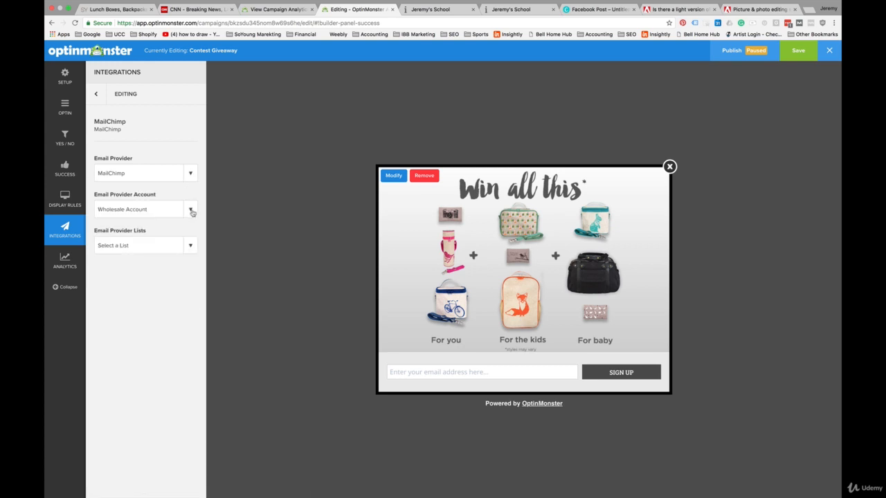
pyautogui.click(191, 210)
pyautogui.scroll(1, 166, 259)
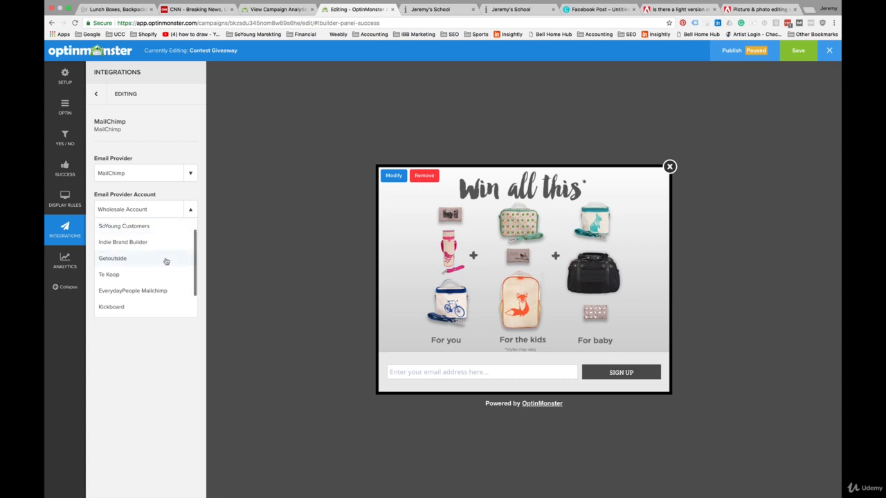
pyautogui.scroll(-3, 166, 259)
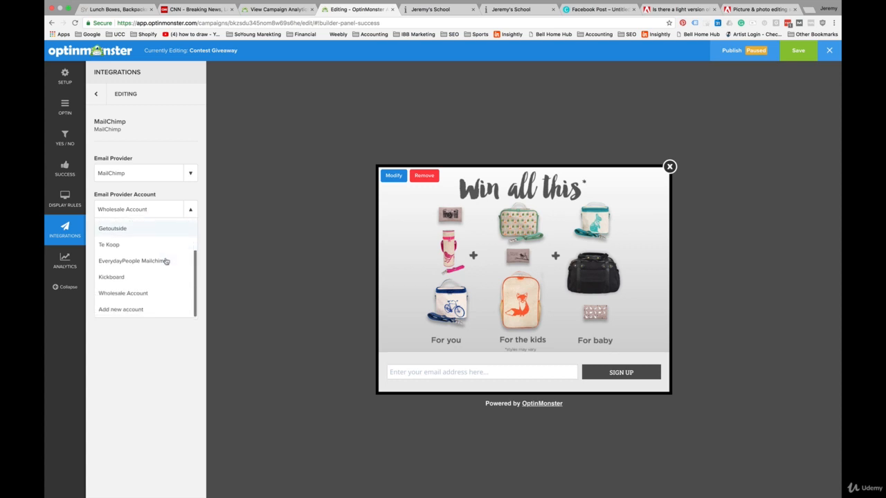
pyautogui.click(156, 295)
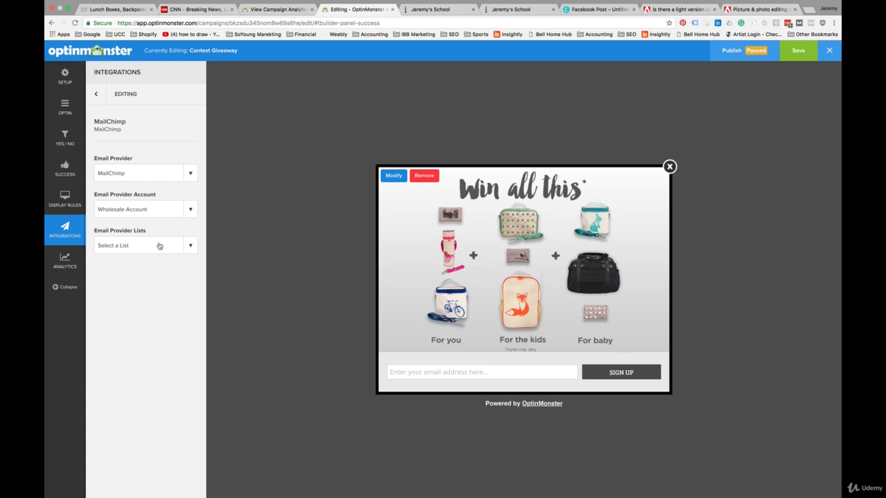
pyautogui.click(159, 246)
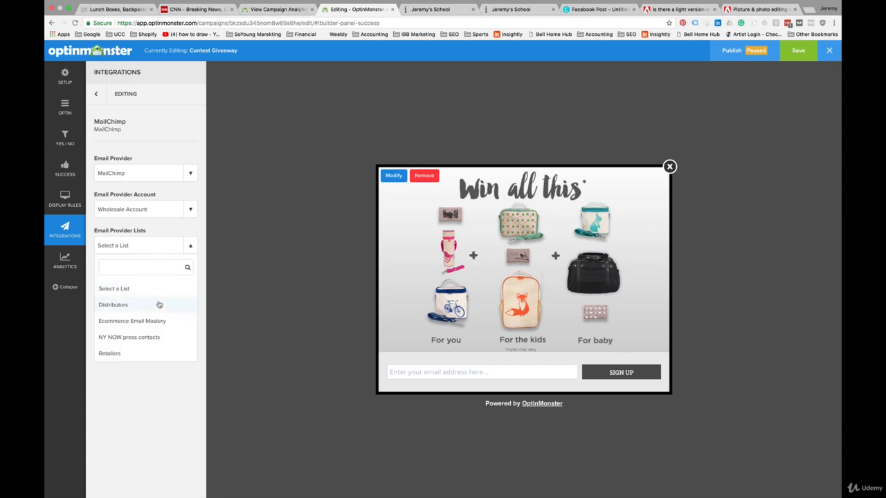
pyautogui.click(155, 354)
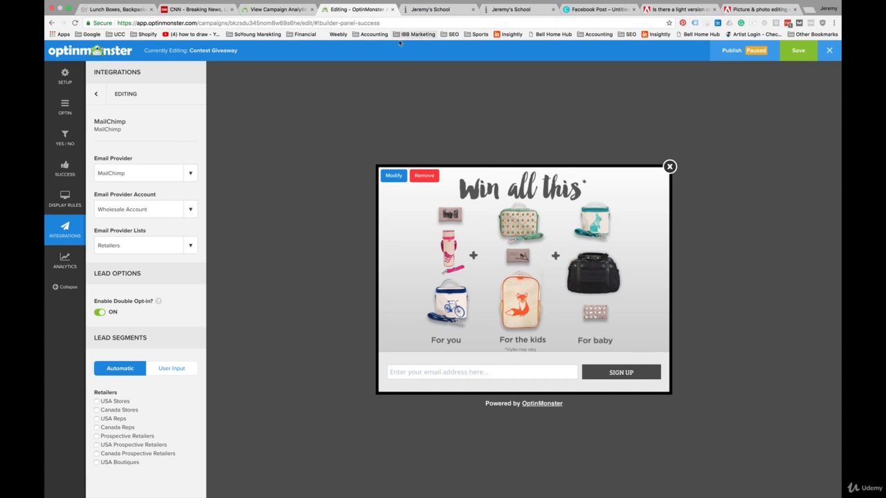
# - Switch to MailChimp in the browser and open the Groups page of the Retailers list
pyautogui.click(589, 9)
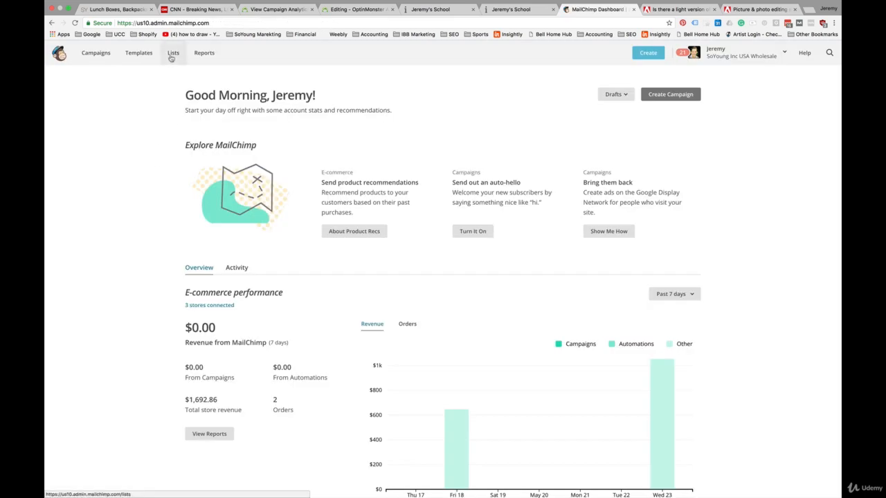
pyautogui.click(172, 54)
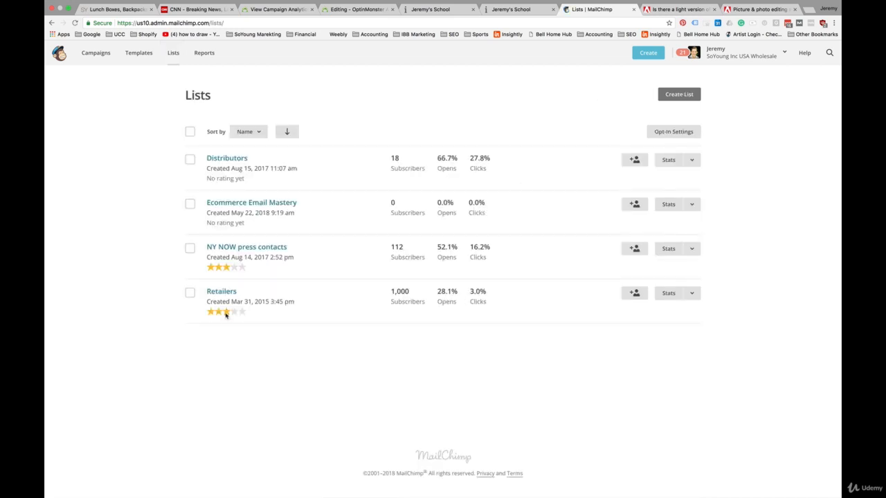
pyautogui.click(222, 293)
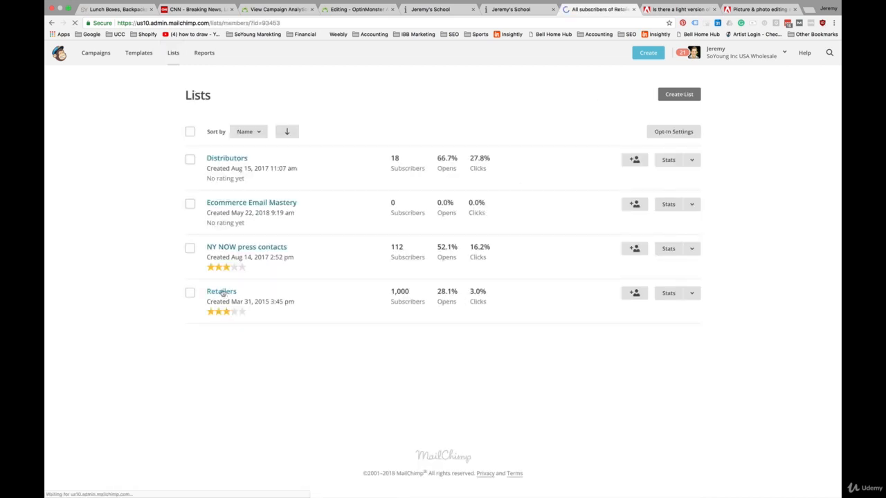
pyautogui.click(269, 111)
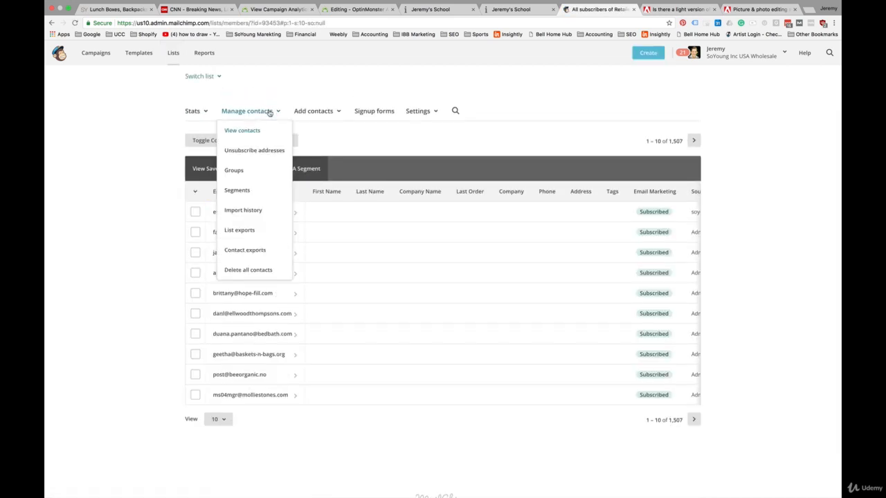
pyautogui.click(234, 170)
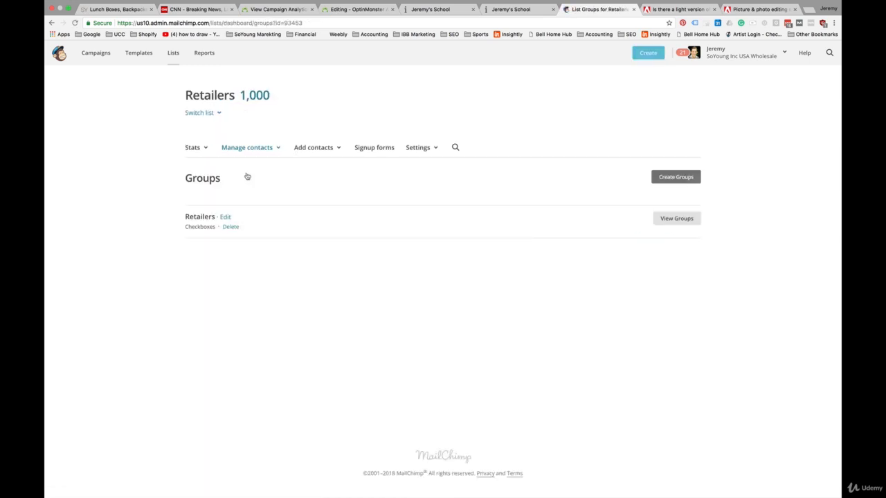
# - Expand the Retailers category to review its existing groups, and hide them again
pyautogui.click(669, 219)
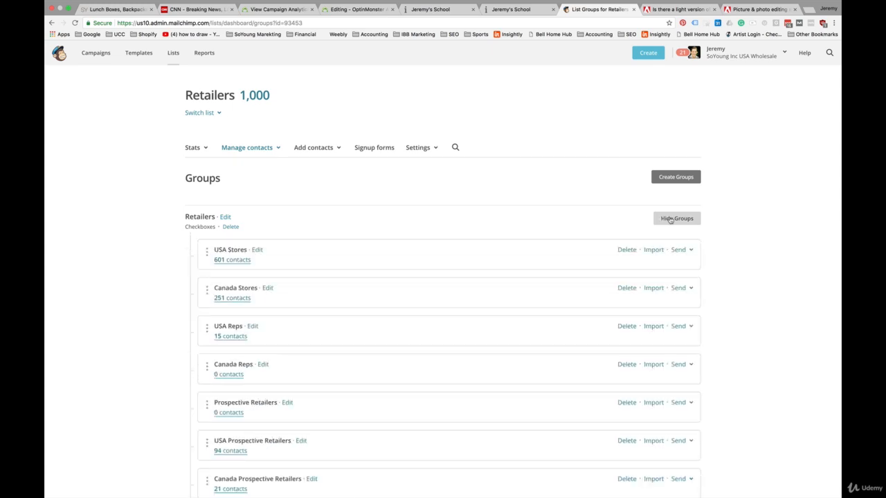
pyautogui.scroll(-2, 568, 295)
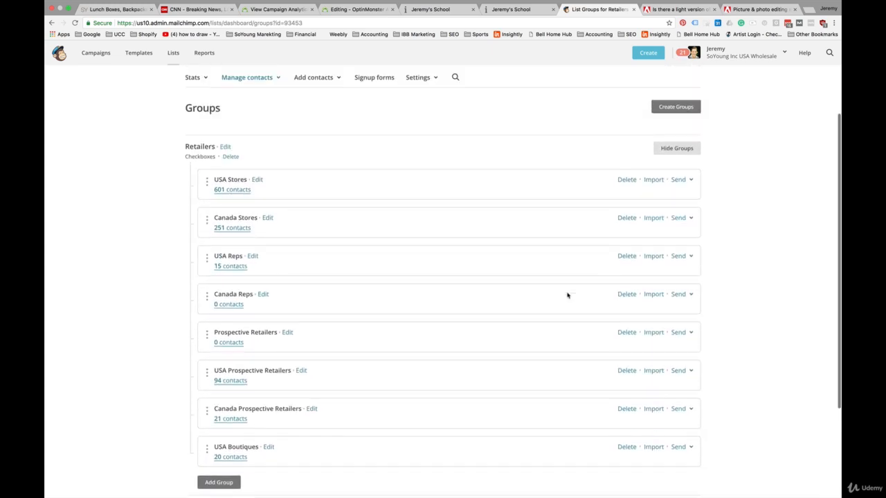
pyautogui.scroll(2, 568, 296)
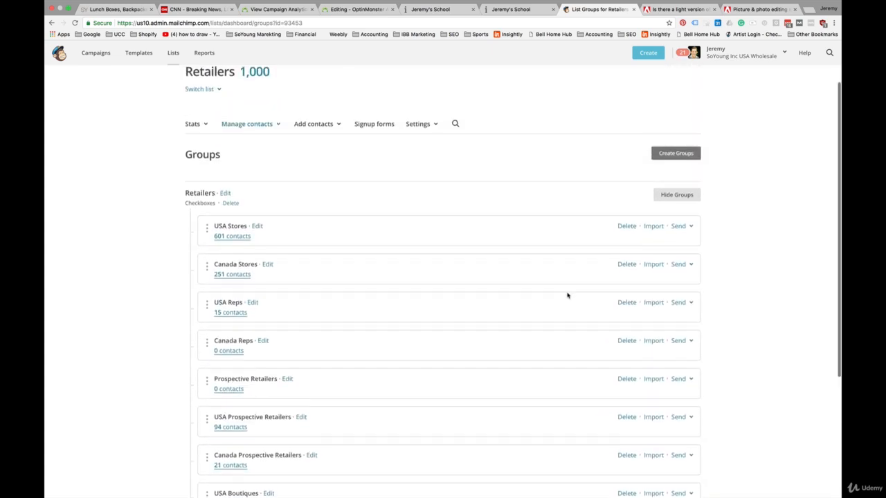
pyautogui.click(668, 195)
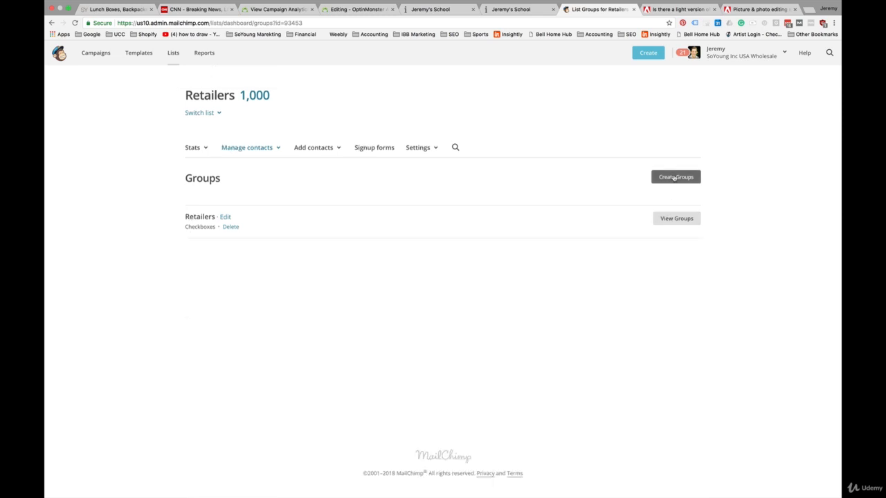
# - Create a new group category named Contests in the Retailers list, with a first group named Giveaway Contest - May
pyautogui.click(673, 178)
pyautogui.scroll(-2, 480, 259)
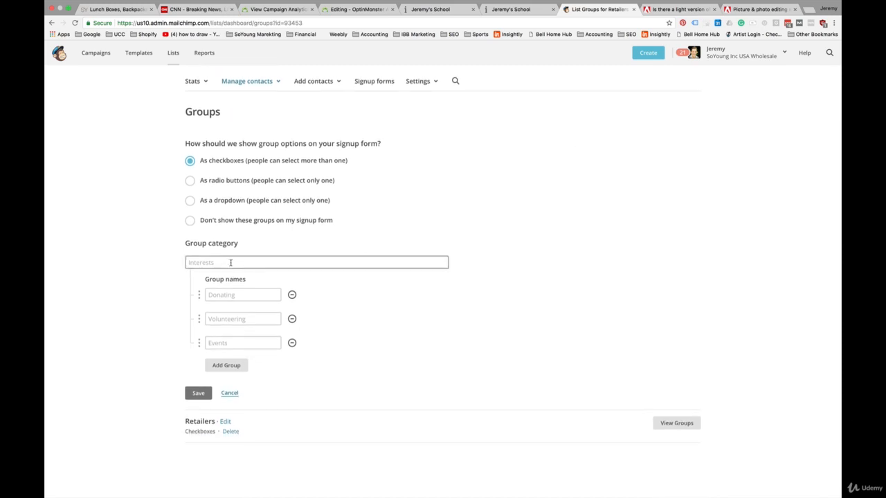
pyautogui.write('Contests')
pyautogui.click(229, 295)
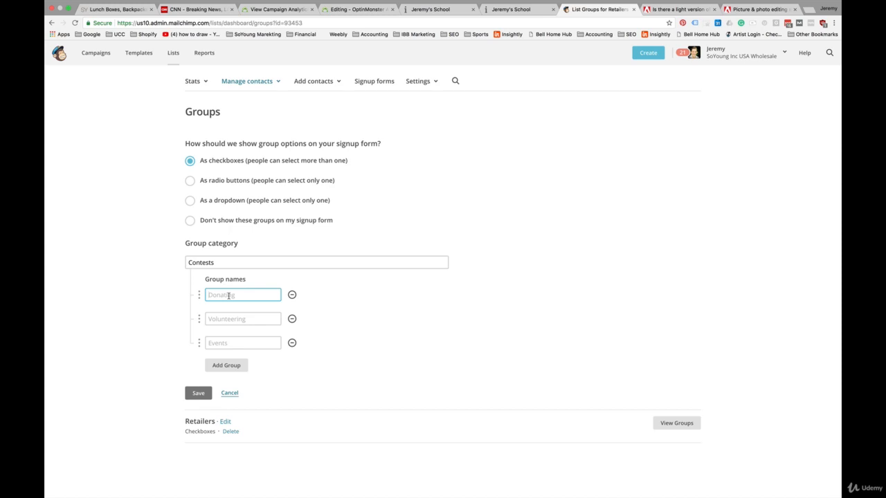
pyautogui.write('Giveaway Contest - May')
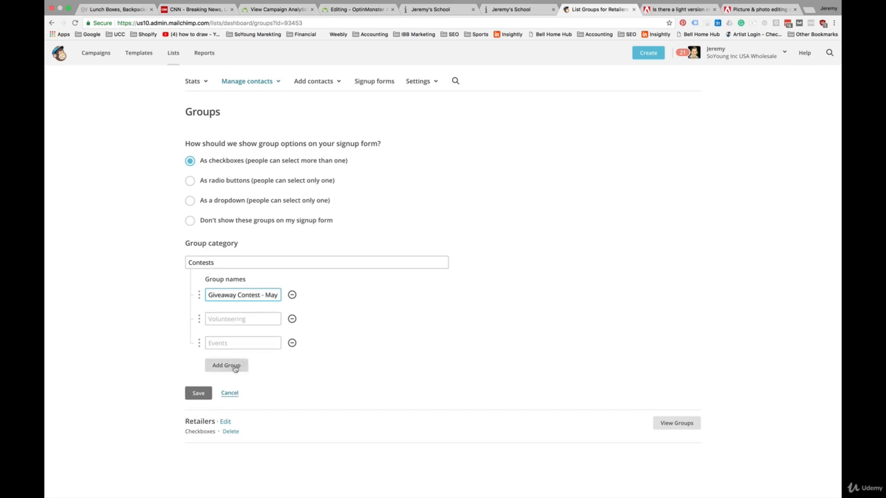
# - Remove the empty group rows from the Contests category and save it without importing contacts
pyautogui.click(233, 319)
pyautogui.click(231, 340)
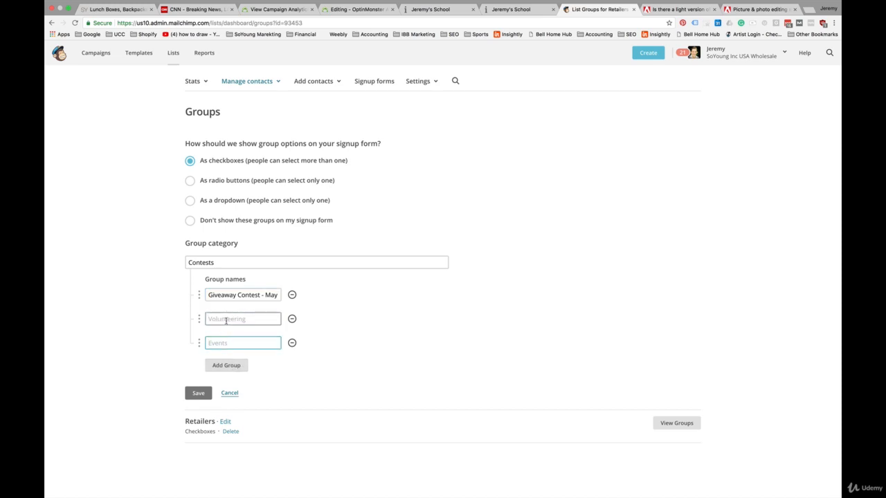
pyautogui.click(227, 318)
pyautogui.click(239, 367)
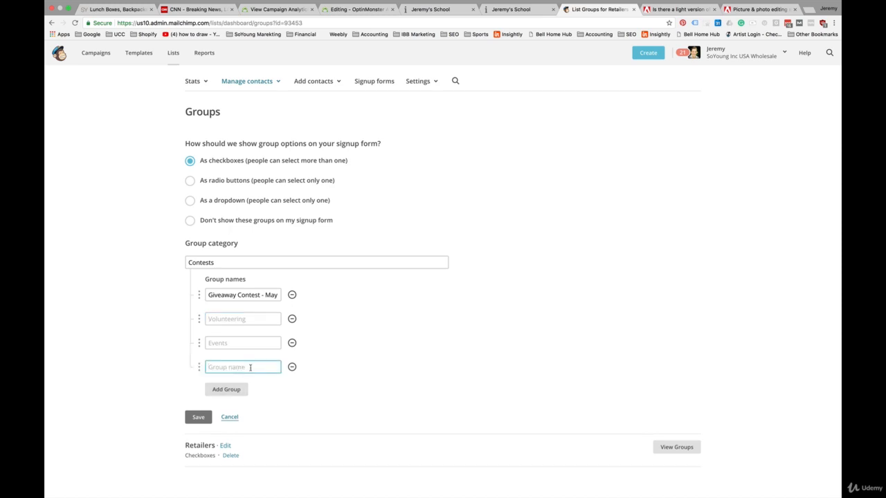
pyautogui.click(292, 367)
pyautogui.click(292, 344)
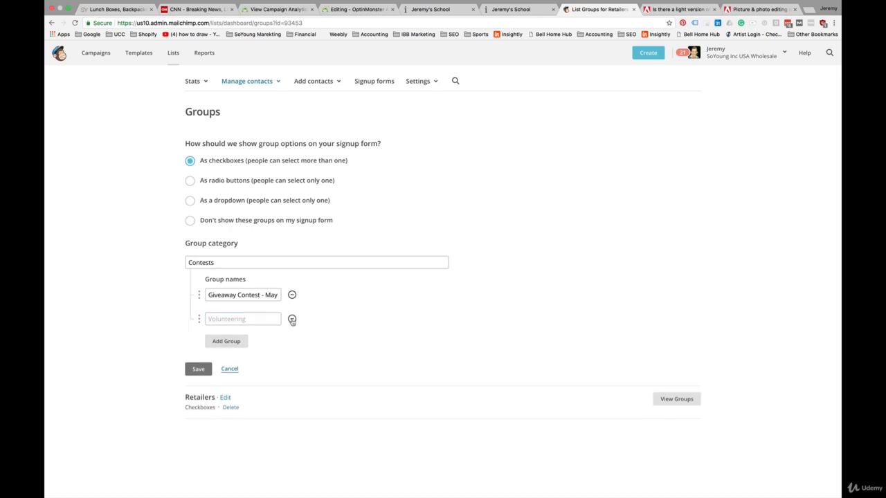
pyautogui.click(292, 319)
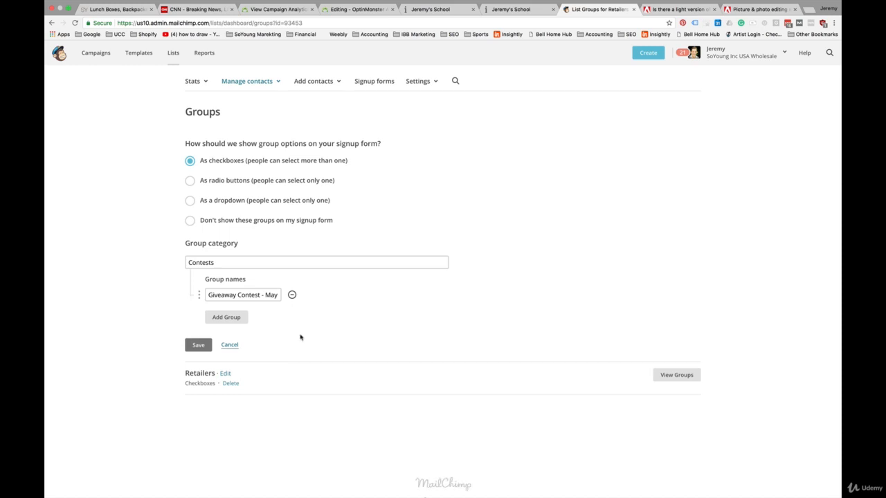
pyautogui.click(263, 295)
pyautogui.click(201, 348)
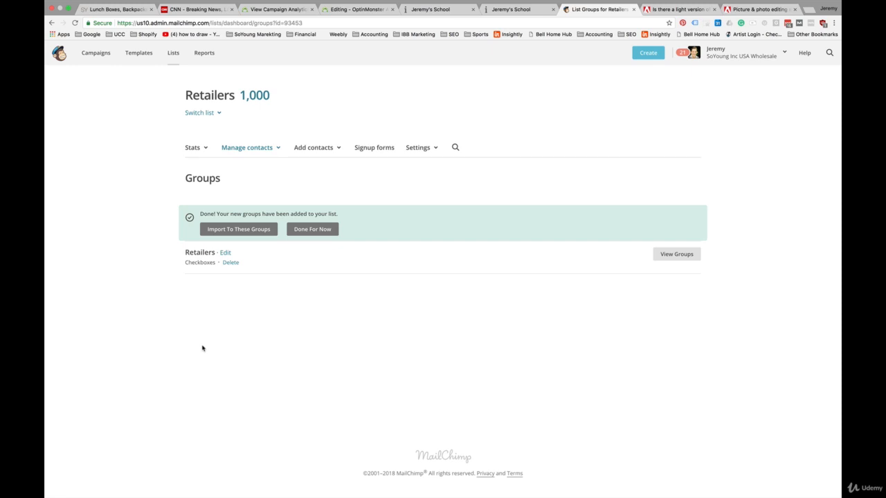
pyautogui.click(312, 229)
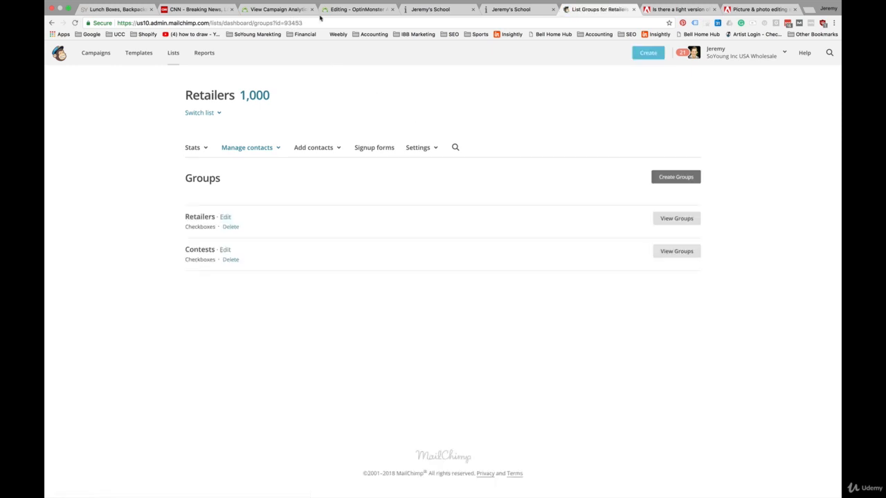
# - Switch to OptinMonster, assign leads to the Giveaway Contest - May group of the Retailers list, and toggle double opt-in
pyautogui.click(354, 9)
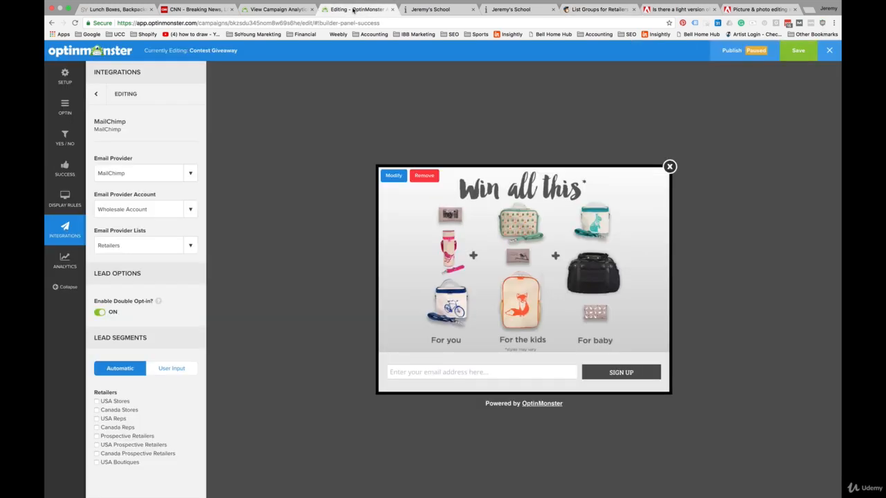
pyautogui.click(142, 245)
pyautogui.click(148, 357)
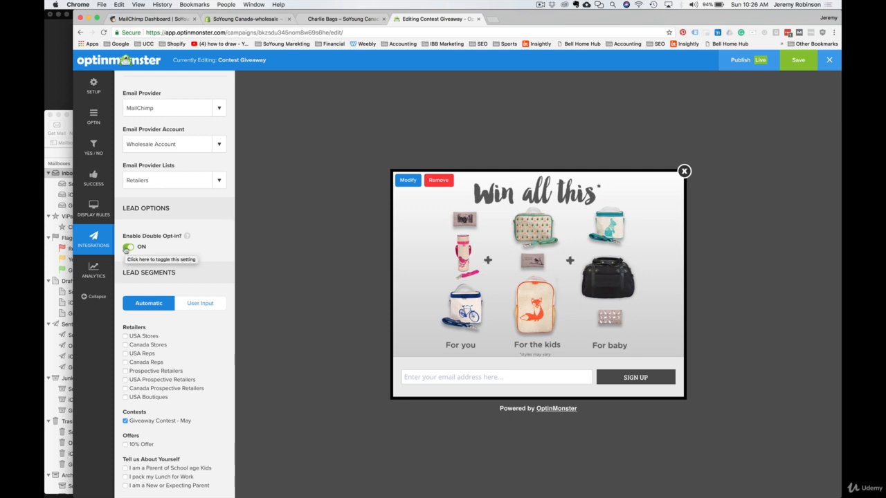
pyautogui.click(126, 249)
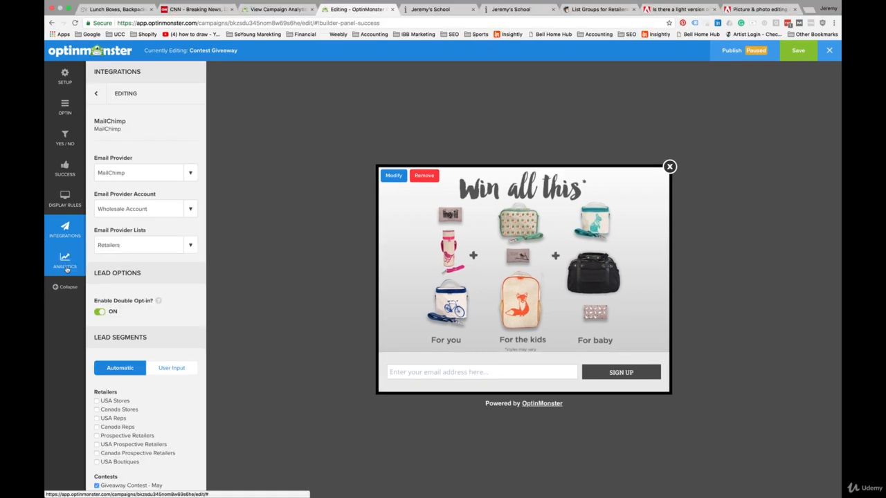
# - Try to add a new Google Analytics account to the campaign by authorizing OptinMonster through Google sign-in, and return to the integration settings
pyautogui.click(65, 262)
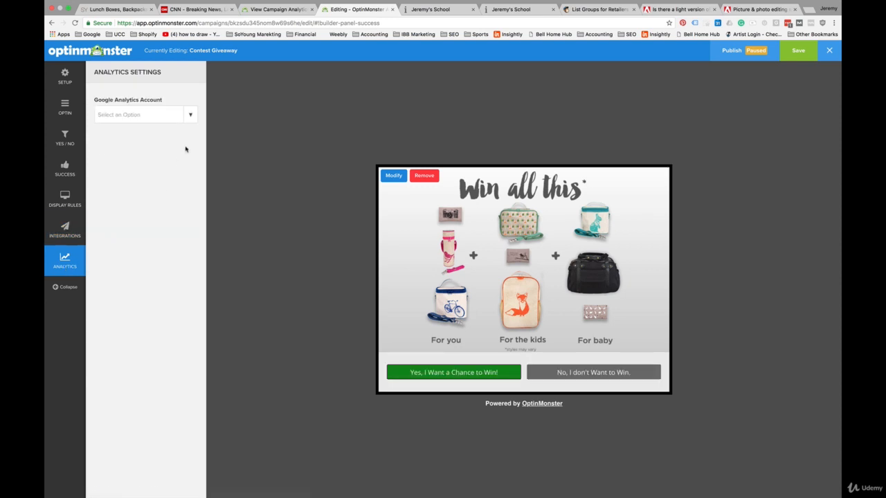
pyautogui.click(187, 116)
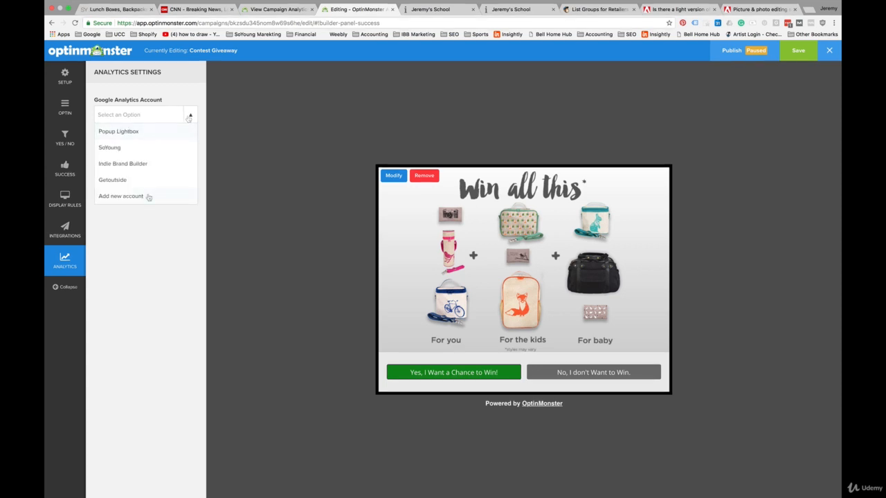
pyautogui.click(148, 195)
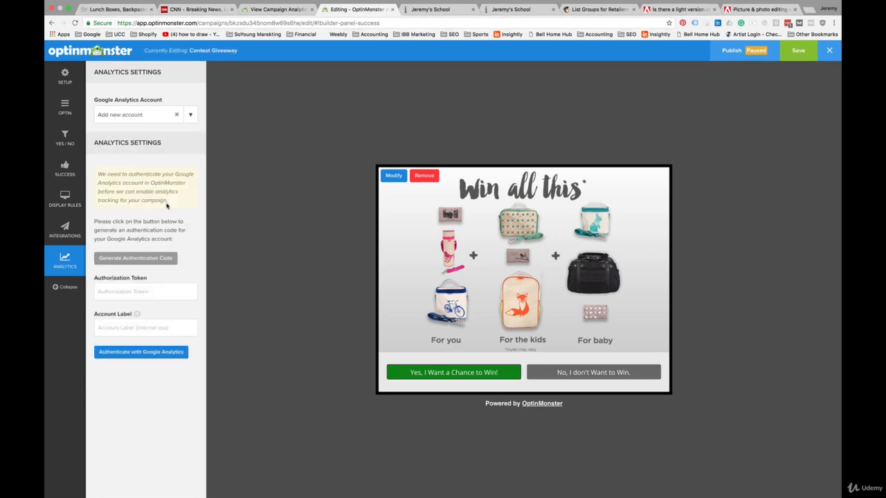
pyautogui.click(166, 262)
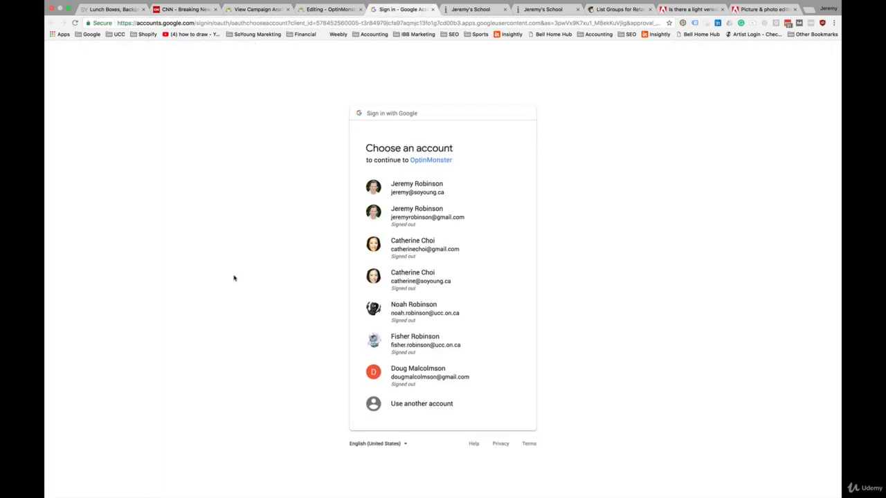
pyautogui.click(424, 195)
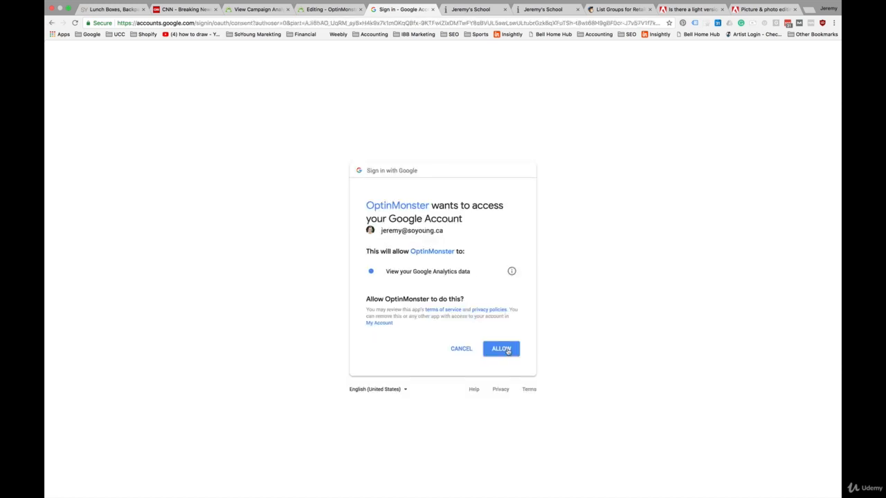
pyautogui.click(507, 351)
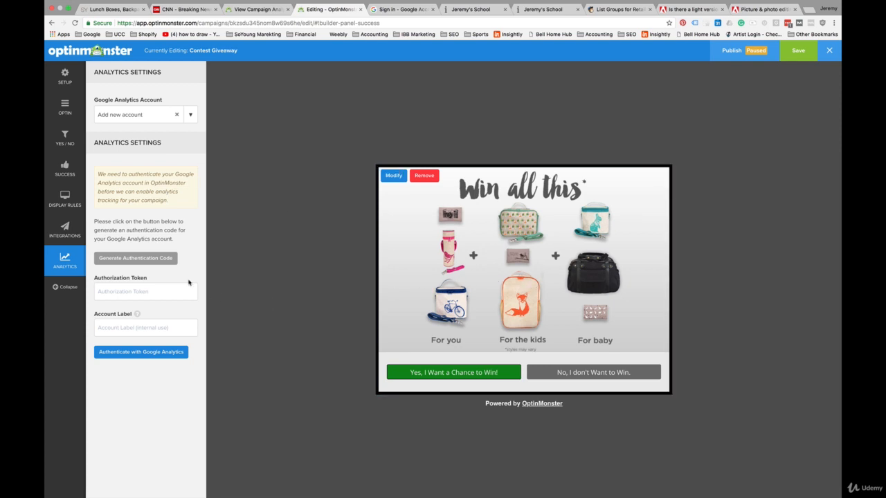
pyautogui.click(68, 236)
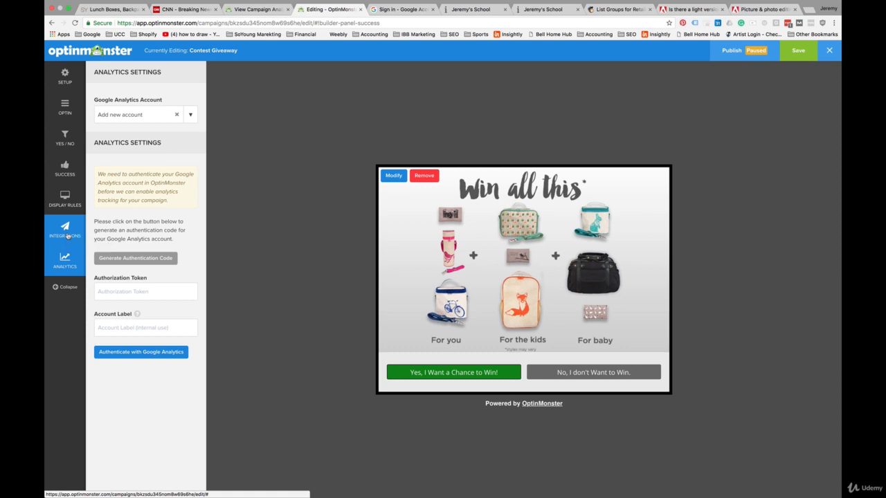
pyautogui.scroll(-1, 145, 358)
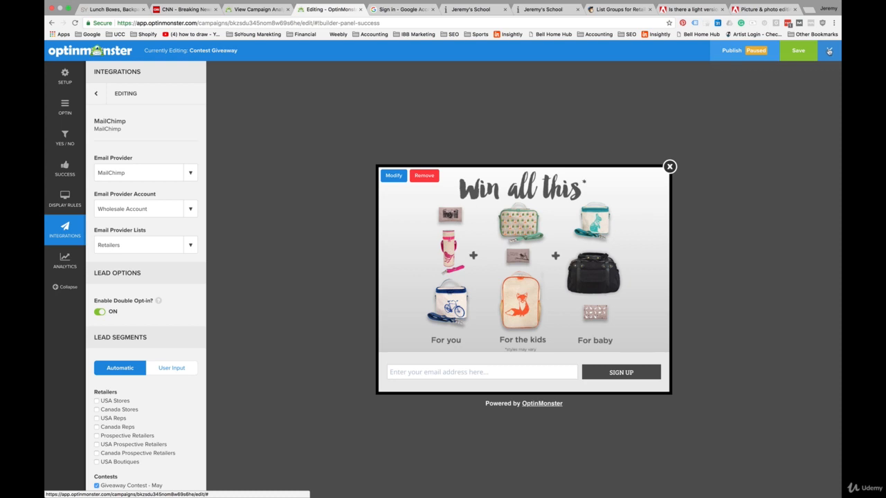
# - Close the Contest Giveaway editor and duplicate the SoYoung - 10% OFF POPUP - Canada campaign
pyautogui.click(830, 50)
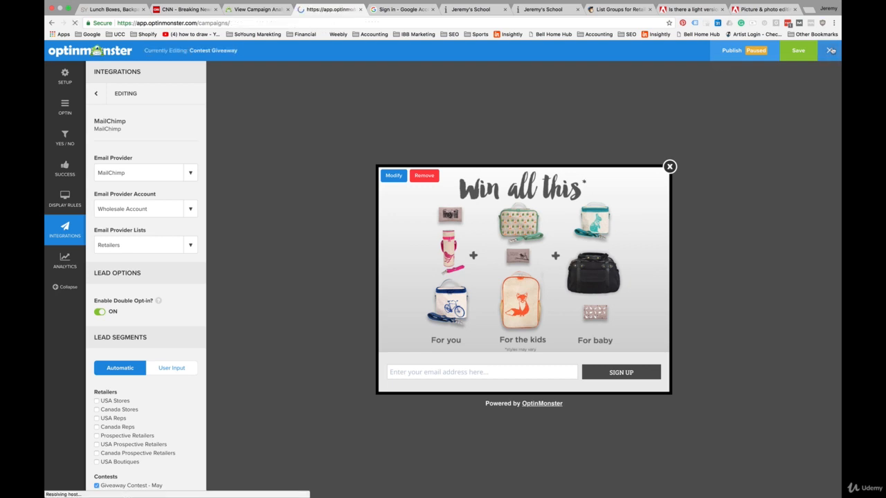
pyautogui.scroll(-2, 572, 320)
pyautogui.scroll(-5, 572, 320)
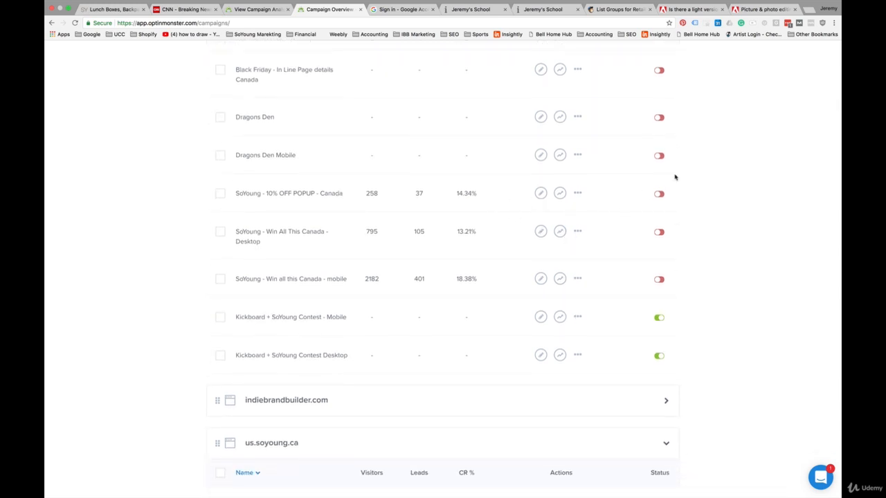
pyautogui.click(661, 194)
pyautogui.click(578, 194)
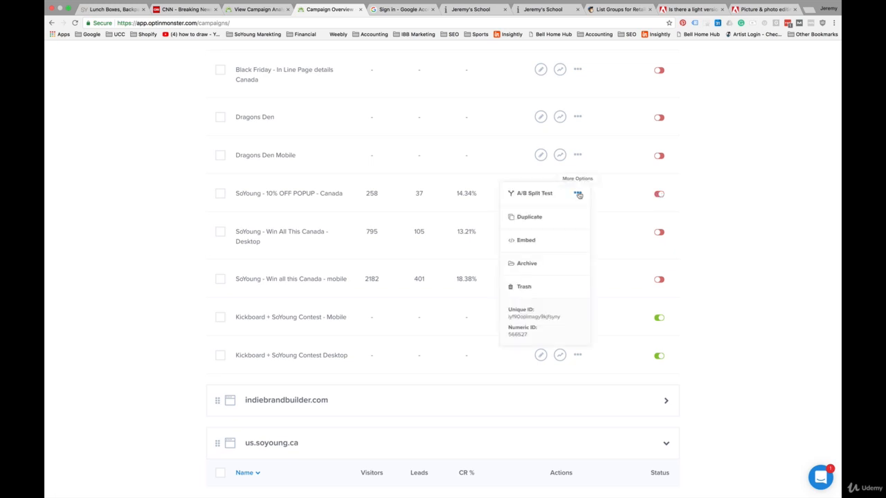
pyautogui.click(527, 218)
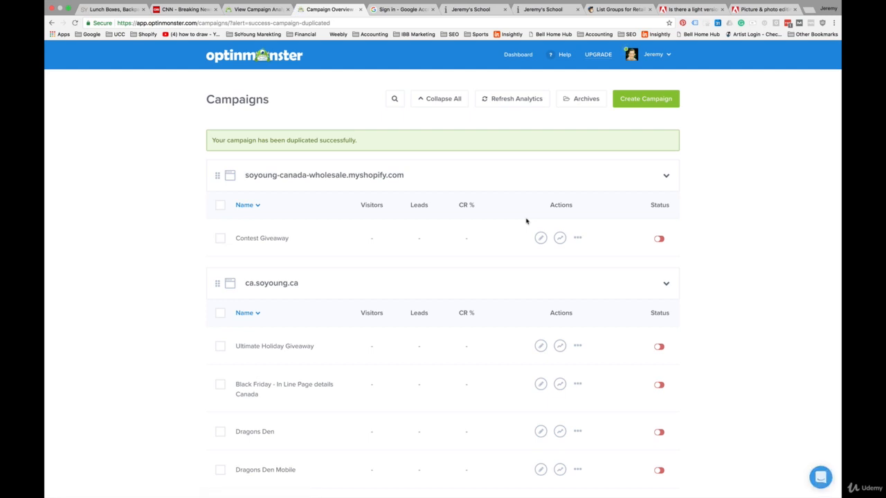
# - Open the duplicated 10% OFF POPUP campaign and replace its website with SoYoung Canada-wholesale (dev)
pyautogui.scroll(-5, 461, 308)
pyautogui.scroll(-10, 460, 308)
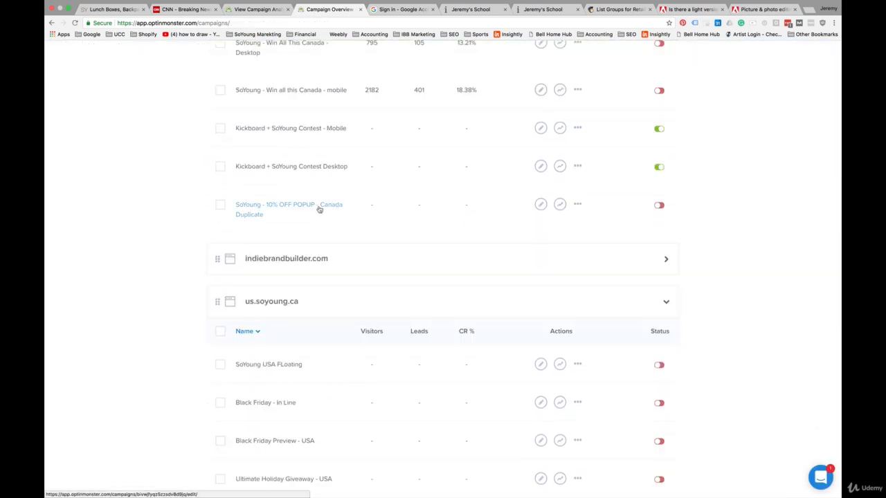
pyautogui.click(325, 209)
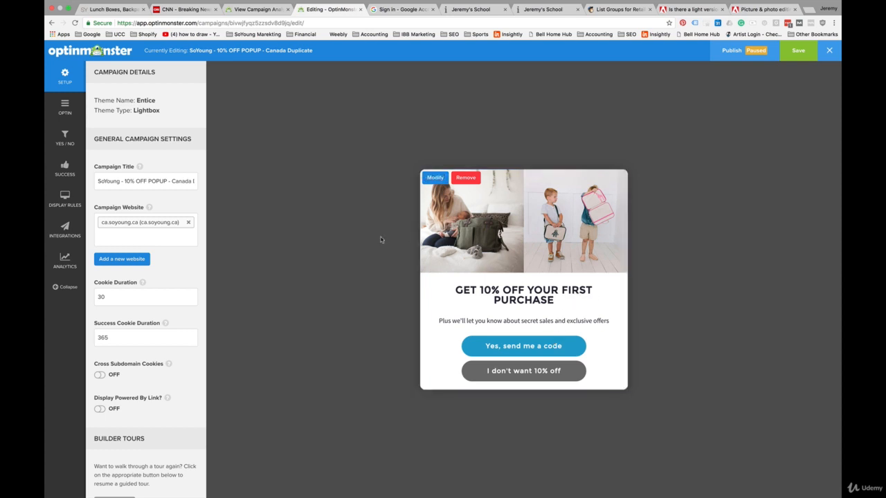
pyautogui.click(188, 223)
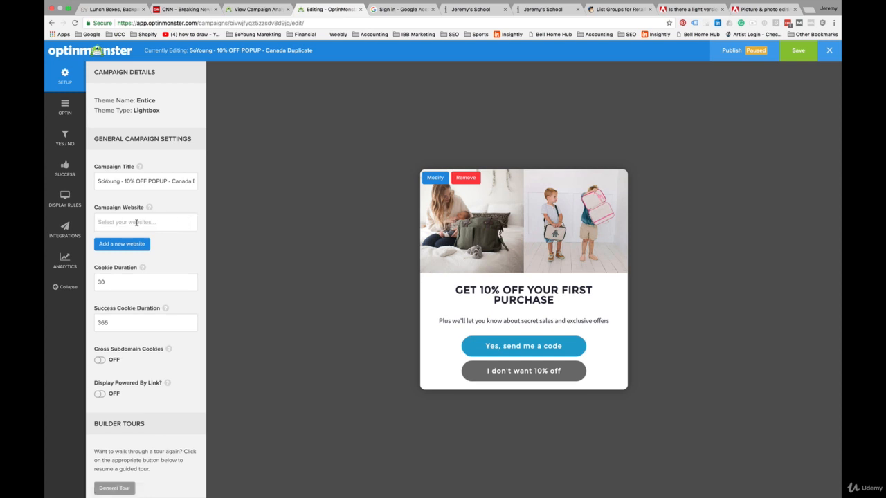
pyautogui.click(137, 222)
pyautogui.scroll(-10, 145, 277)
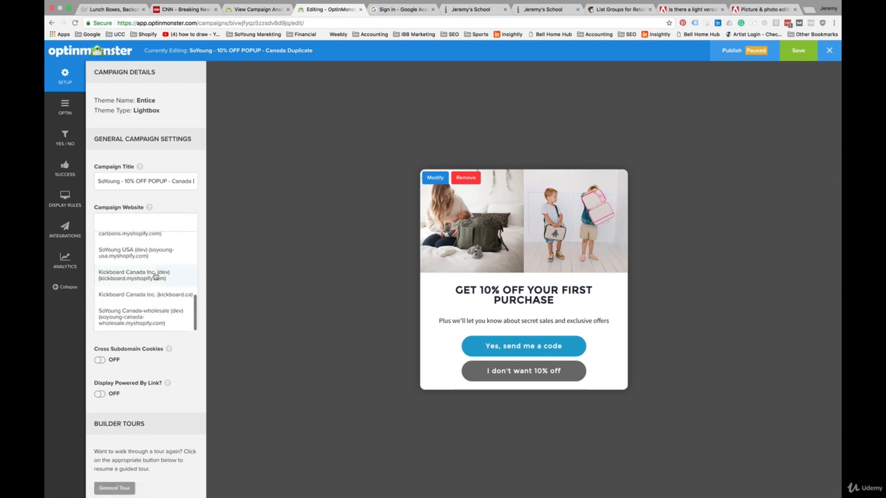
pyautogui.click(150, 318)
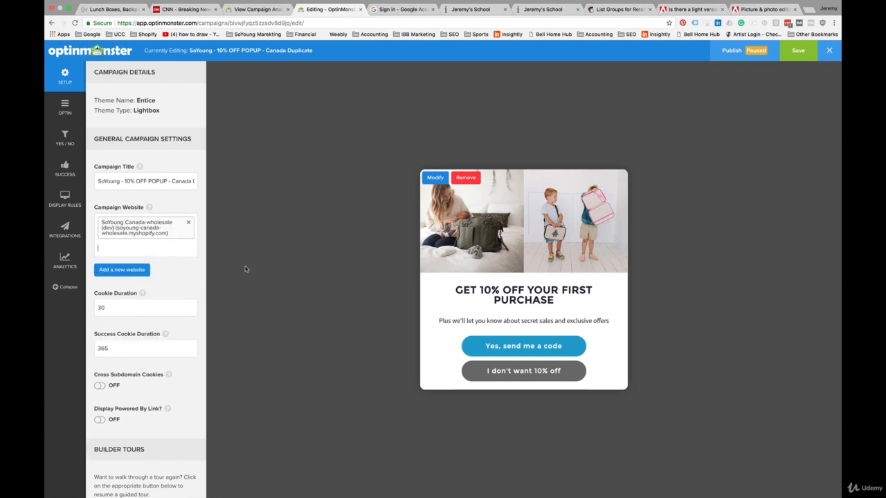
# - Review the duplicated campaign's optin themes and success settings, and save the campaign
pyautogui.scroll(-2, 117, 275)
pyautogui.scroll(2, 146, 270)
pyautogui.click(64, 108)
pyautogui.click(146, 227)
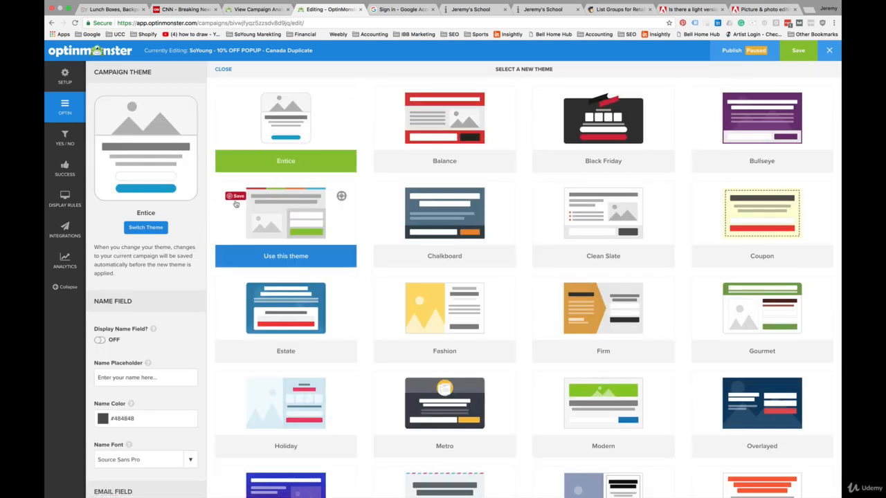
pyautogui.click(801, 51)
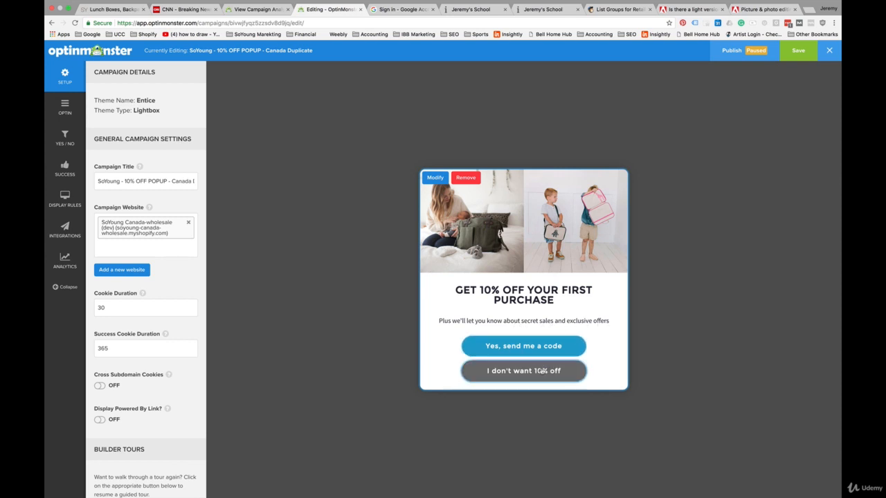
pyautogui.scroll(-2, 97, 187)
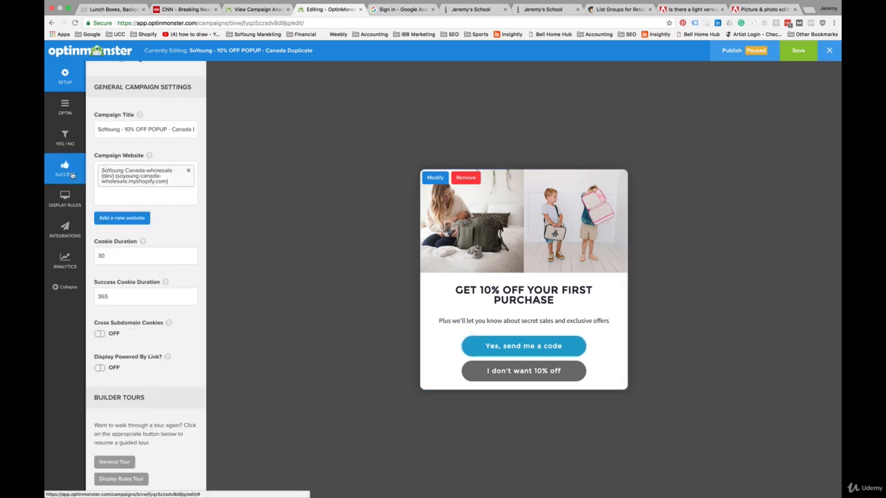
pyautogui.click(72, 175)
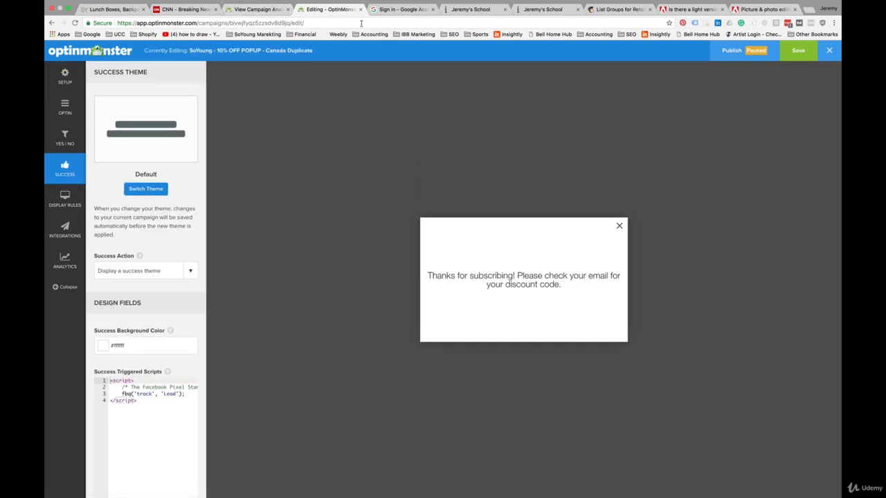
# - Switch to MailChimp and create an Offers group category containing a 10% Offer group in the Retailers list, without importing contacts
pyautogui.click(612, 10)
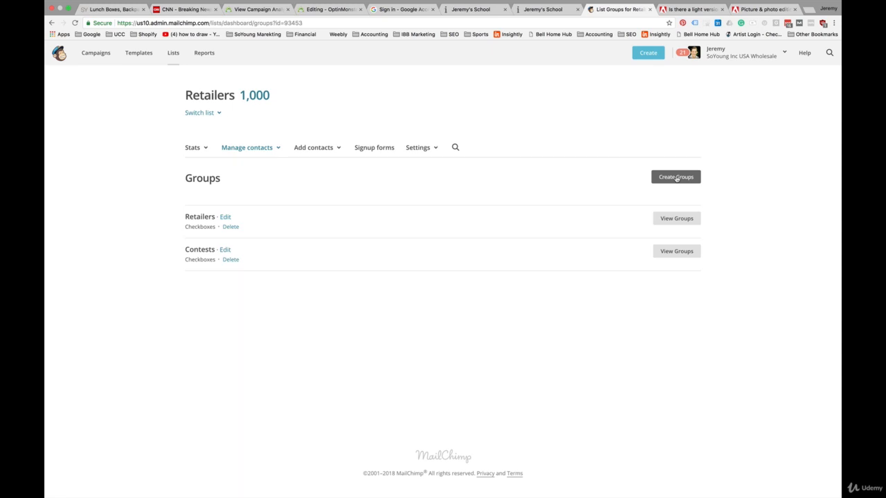
pyautogui.click(676, 178)
pyautogui.click(289, 326)
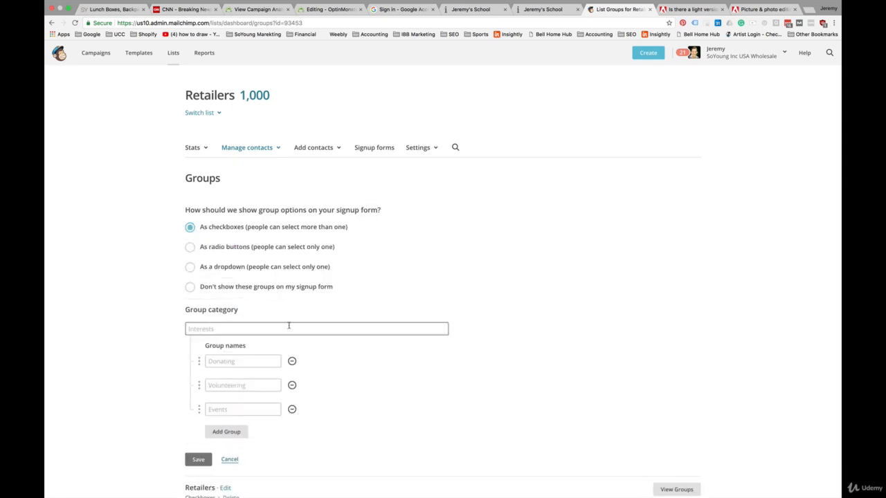
pyautogui.write('Offers')
pyautogui.click(228, 361)
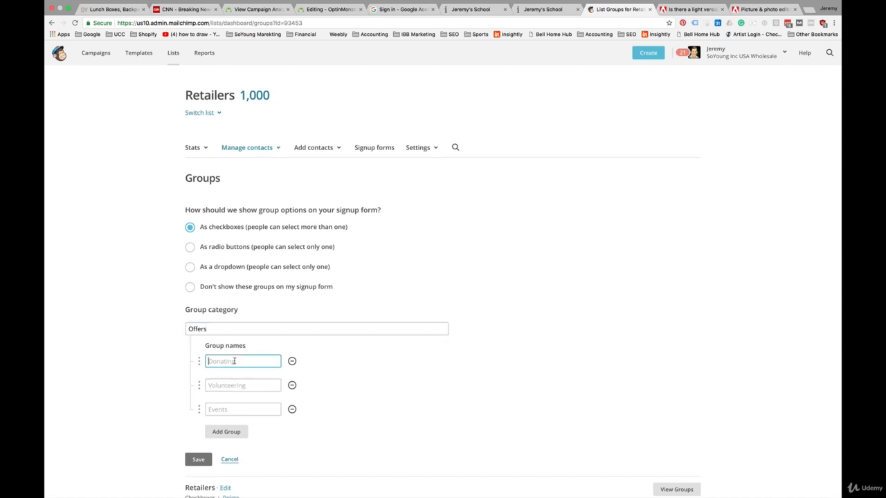
pyautogui.write('10% Offer')
pyautogui.scroll(-5, 220, 326)
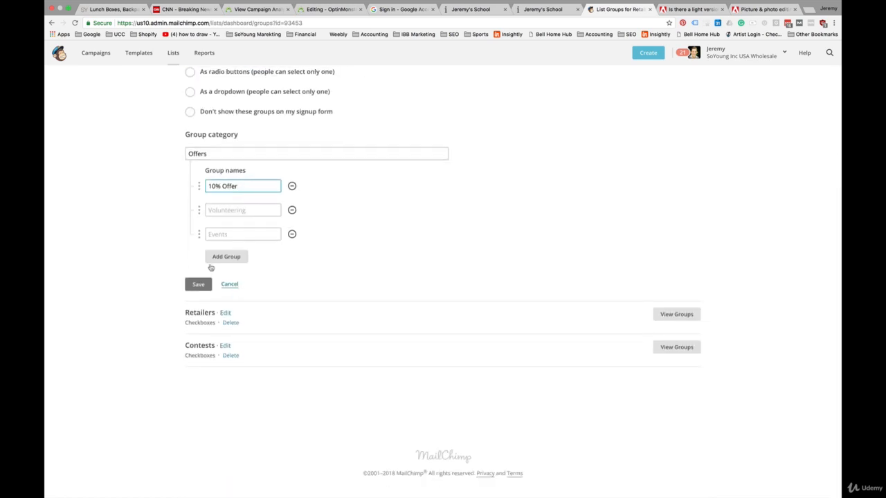
pyautogui.click(199, 284)
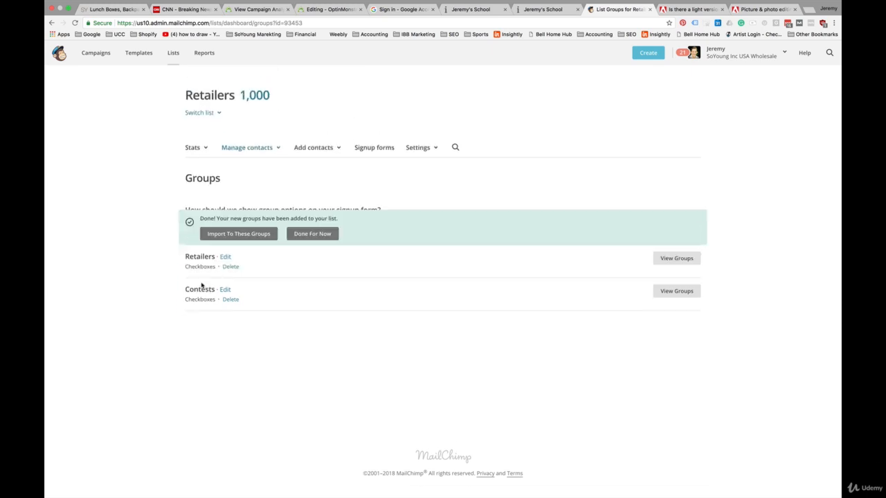
pyautogui.click(320, 229)
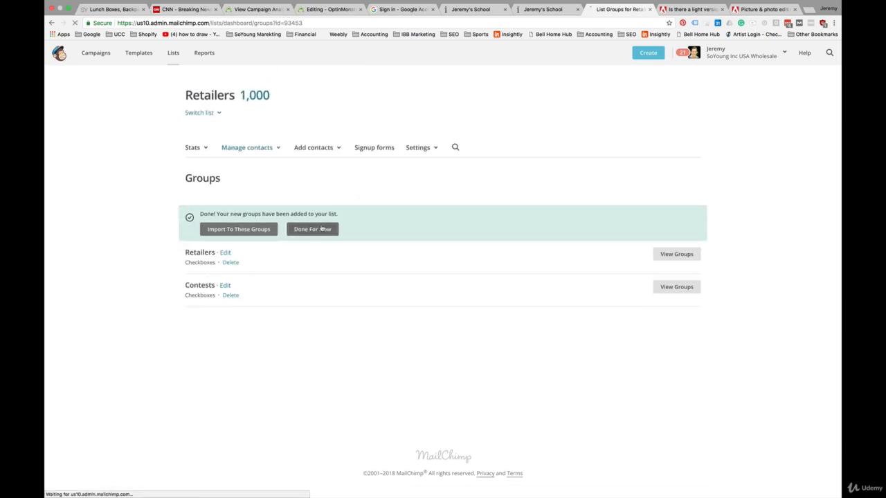
# - Return to the duplicated campaign in OptinMonster and set its new integration's email provider to MailChimp
pyautogui.click(326, 10)
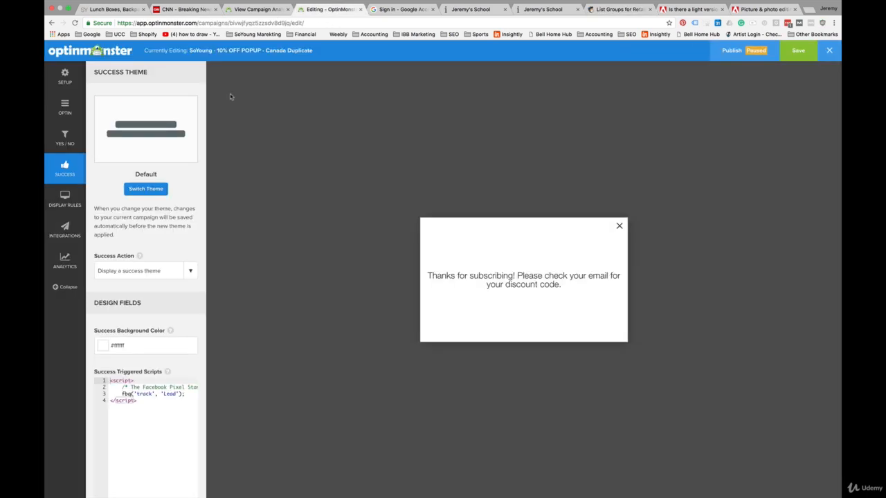
pyautogui.click(64, 231)
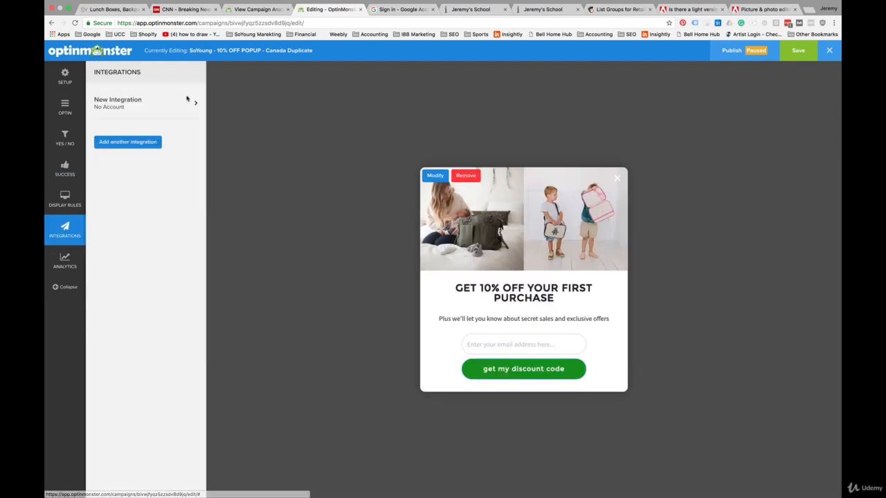
pyautogui.click(184, 103)
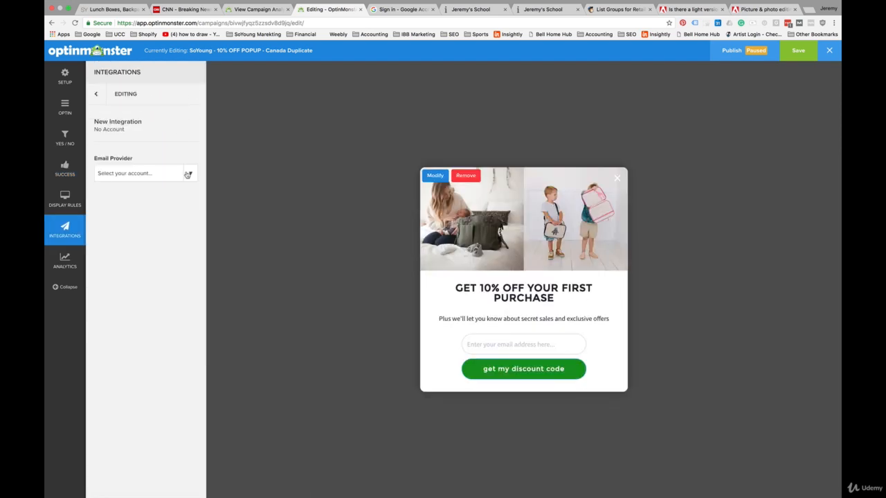
pyautogui.click(188, 173)
pyautogui.scroll(-5, 159, 244)
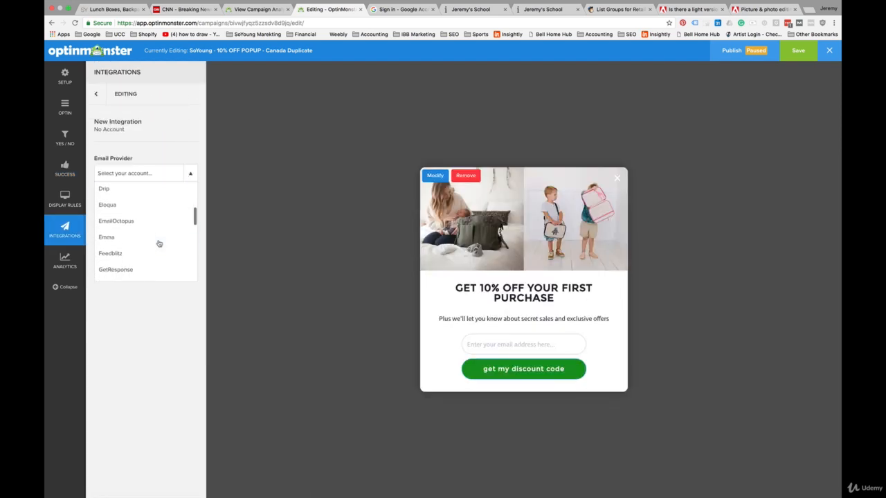
pyautogui.scroll(-2, 159, 244)
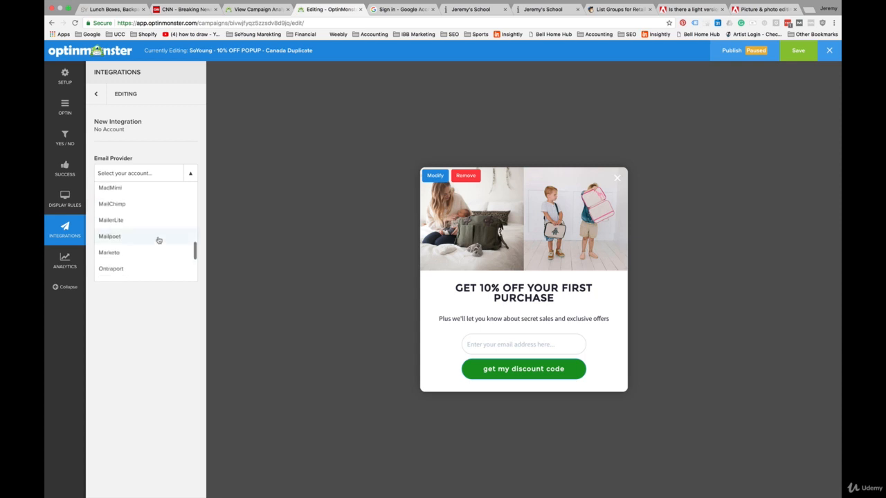
pyautogui.click(158, 206)
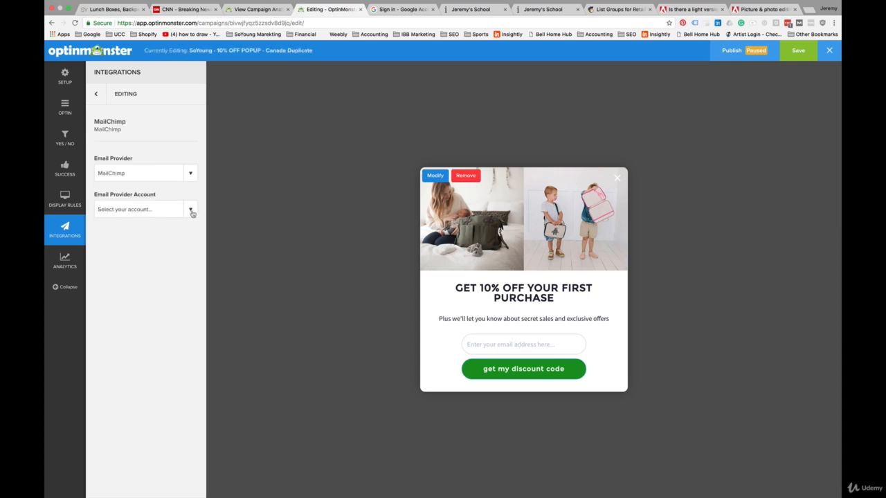
# - Link the MailChimp integration to the Wholesale Account and Retailers list, with 10% Offer selected as the lead segment
pyautogui.click(191, 210)
pyautogui.scroll(-1, 166, 263)
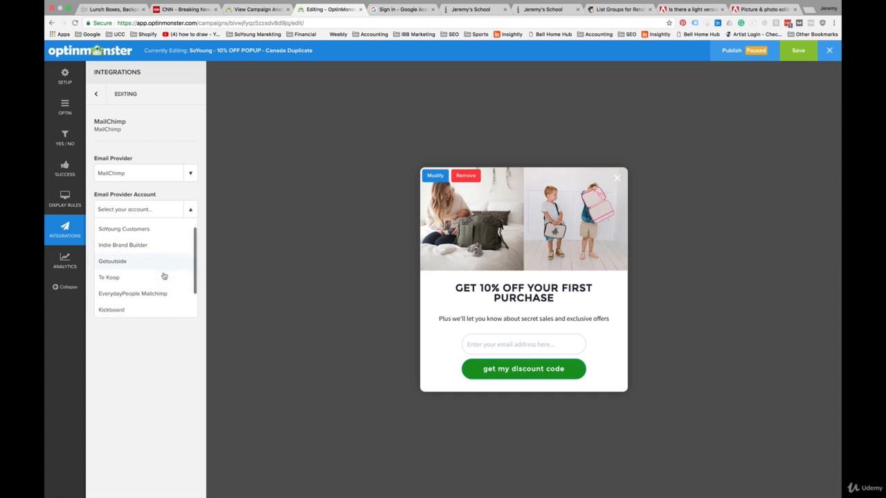
pyautogui.scroll(1, 164, 274)
pyautogui.scroll(-1, 163, 276)
pyautogui.scroll(-2, 164, 276)
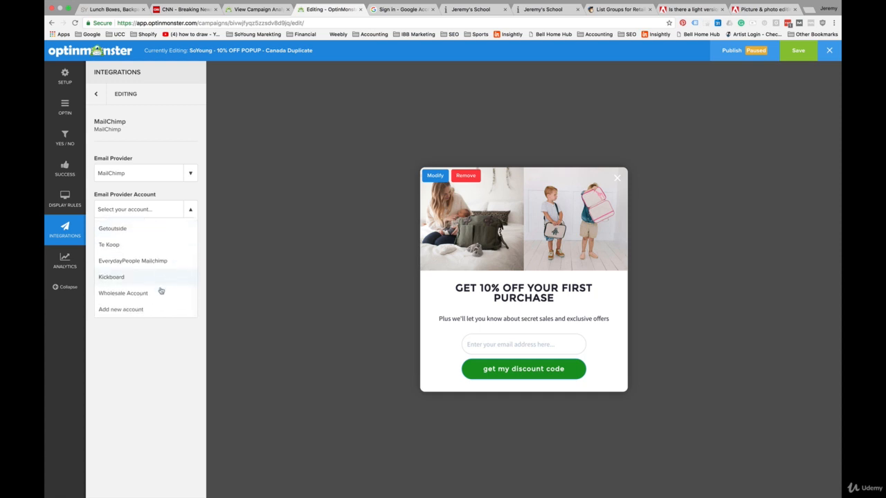
pyautogui.click(158, 294)
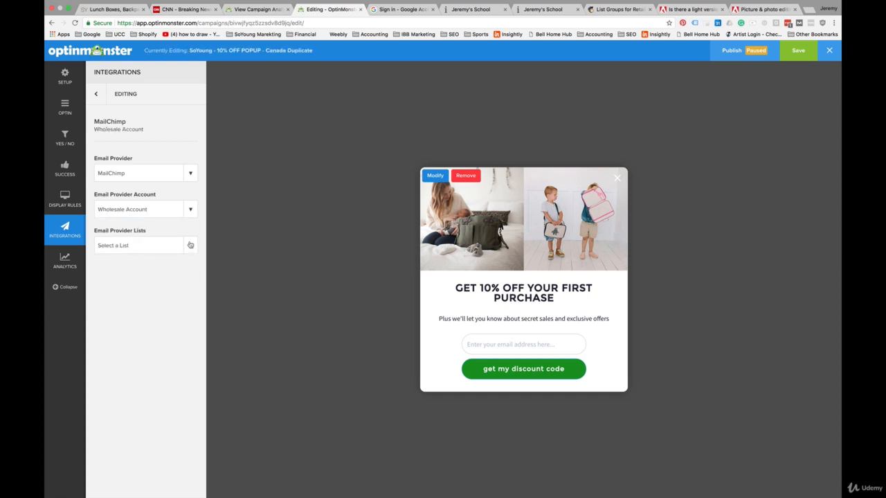
pyautogui.click(188, 245)
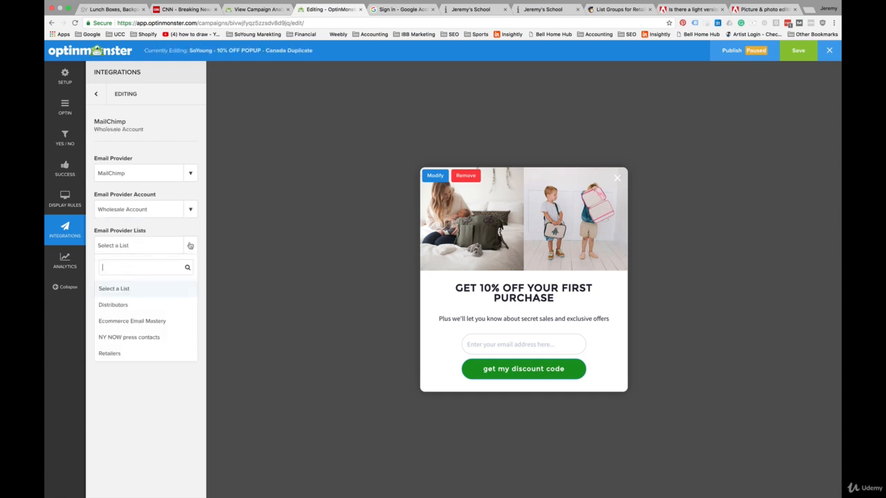
pyautogui.click(155, 355)
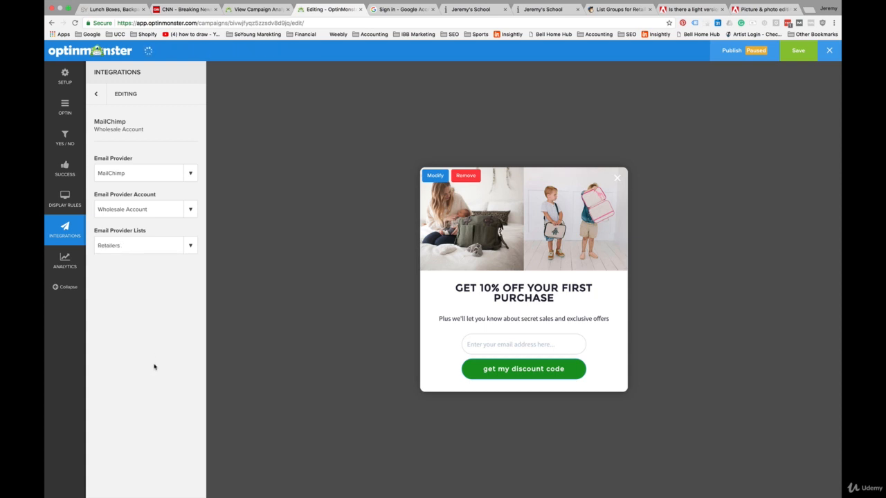
pyautogui.scroll(-1, 159, 324)
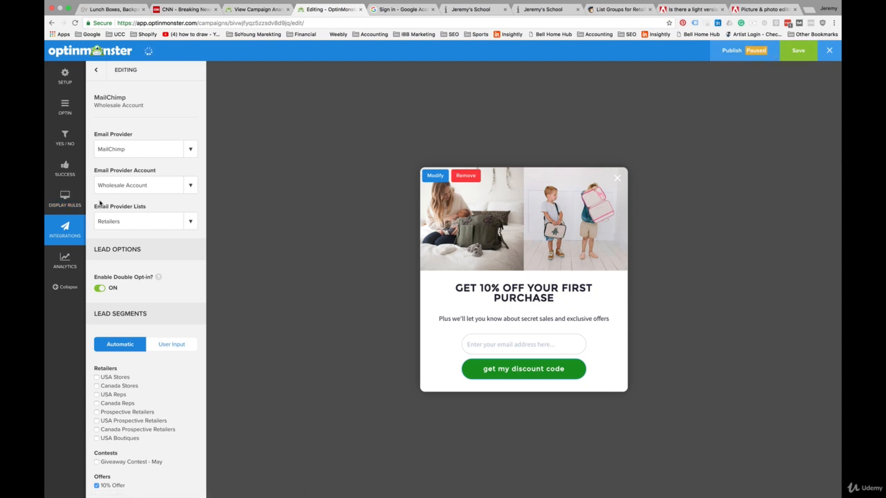
# - Review the campaign's display rules, including the time-on-page condition and the visitor targeting for specific pages
pyautogui.click(66, 202)
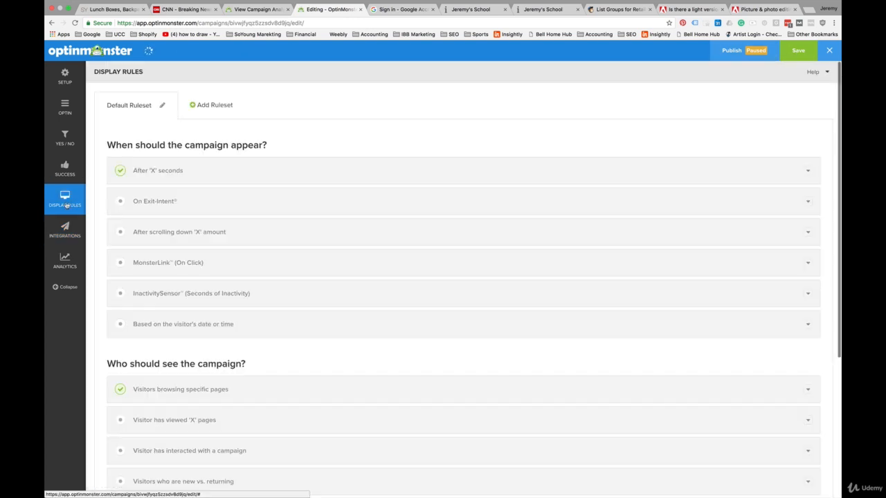
pyautogui.scroll(-2, 192, 263)
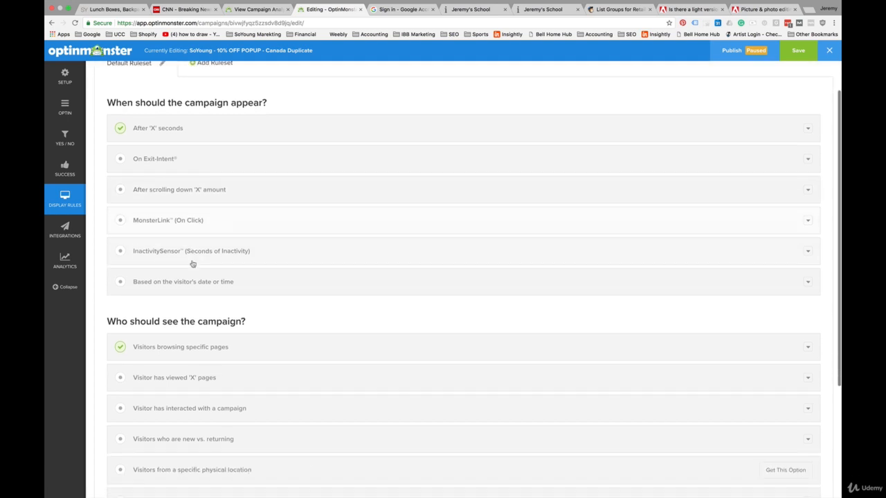
pyautogui.click(172, 97)
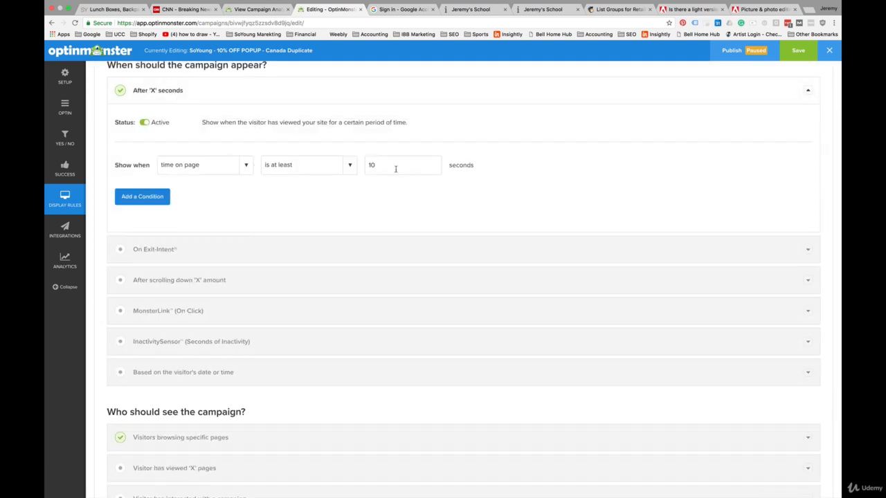
pyautogui.click(165, 92)
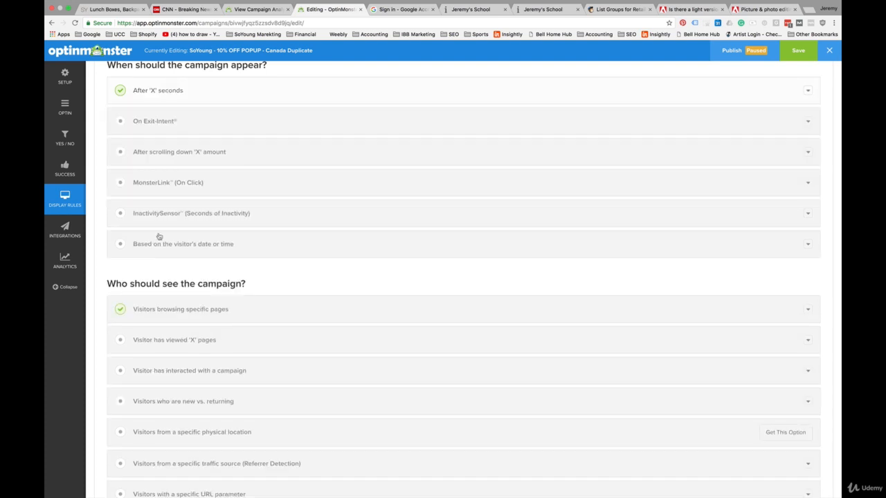
pyautogui.scroll(-1, 158, 236)
pyautogui.scroll(-3, 158, 237)
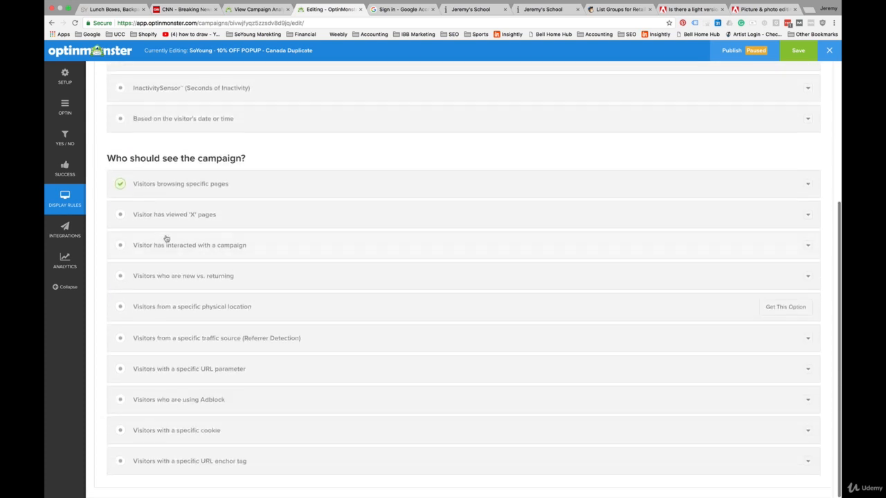
pyautogui.click(202, 193)
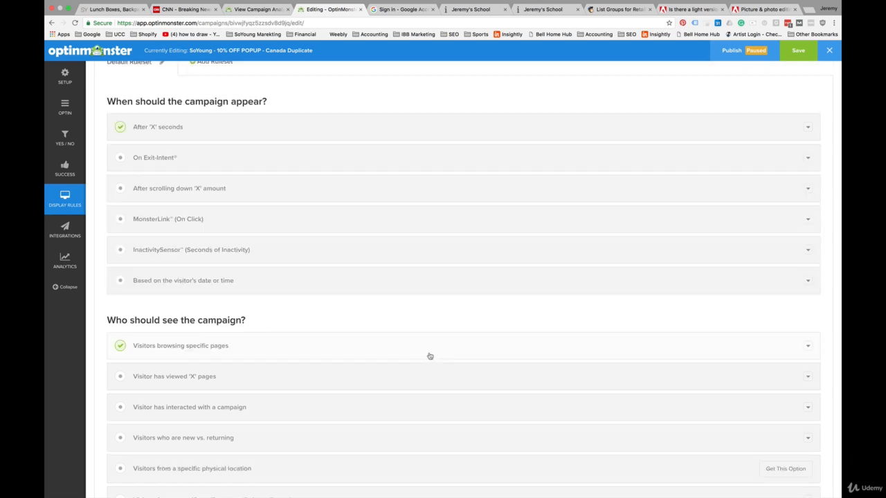
pyautogui.scroll(-3, 429, 356)
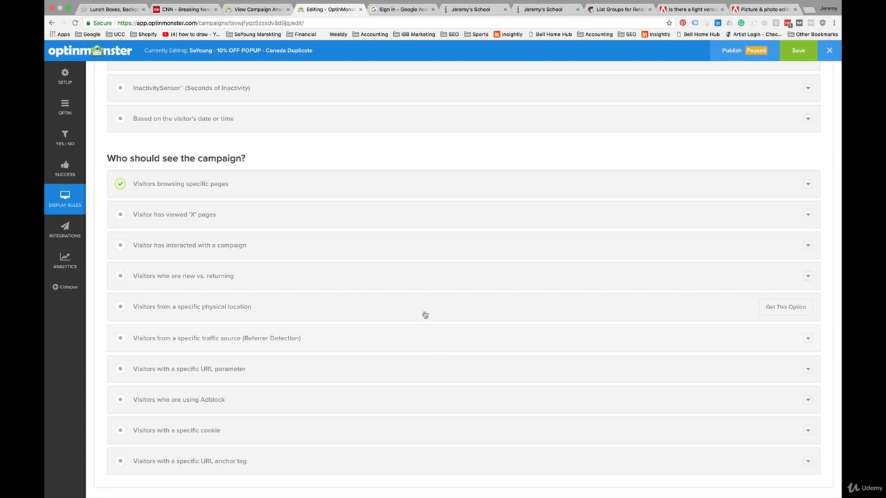
pyautogui.scroll(4, 291, 183)
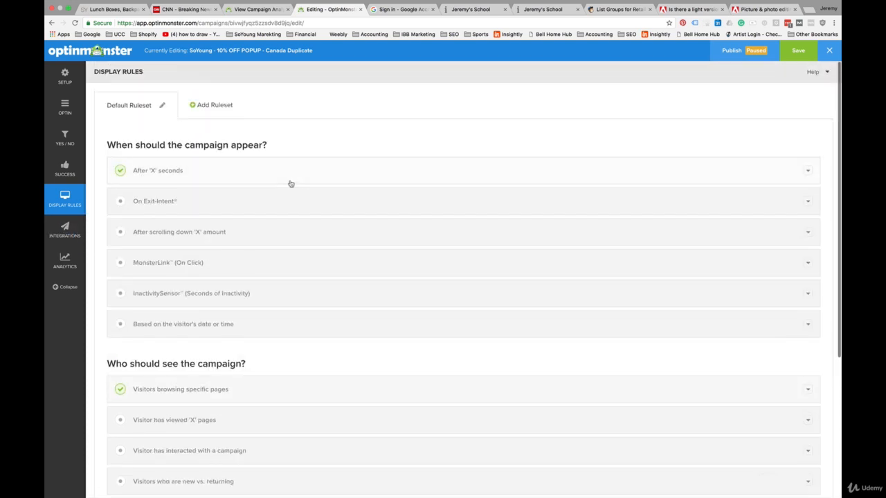